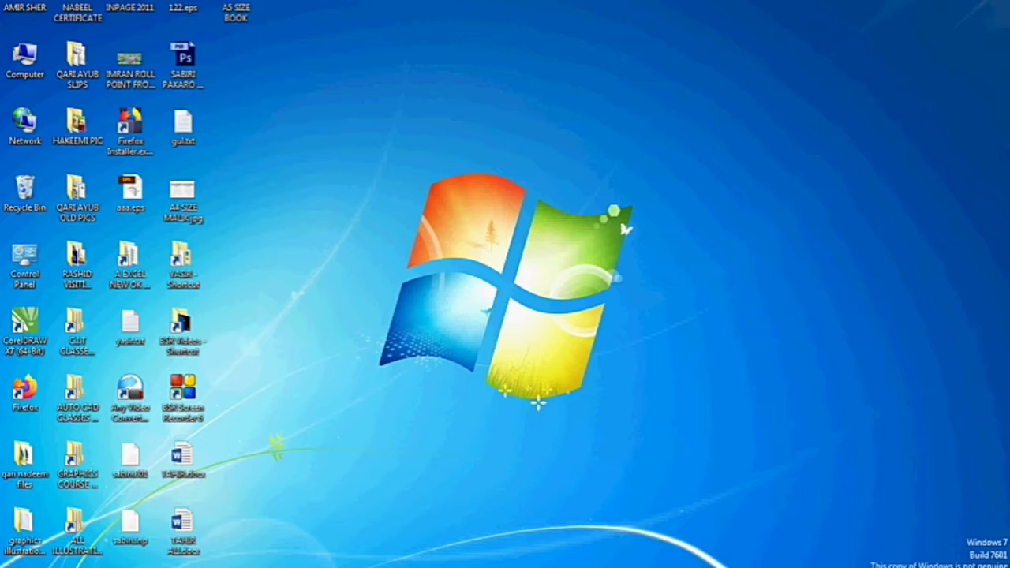
right_click(325, 564)
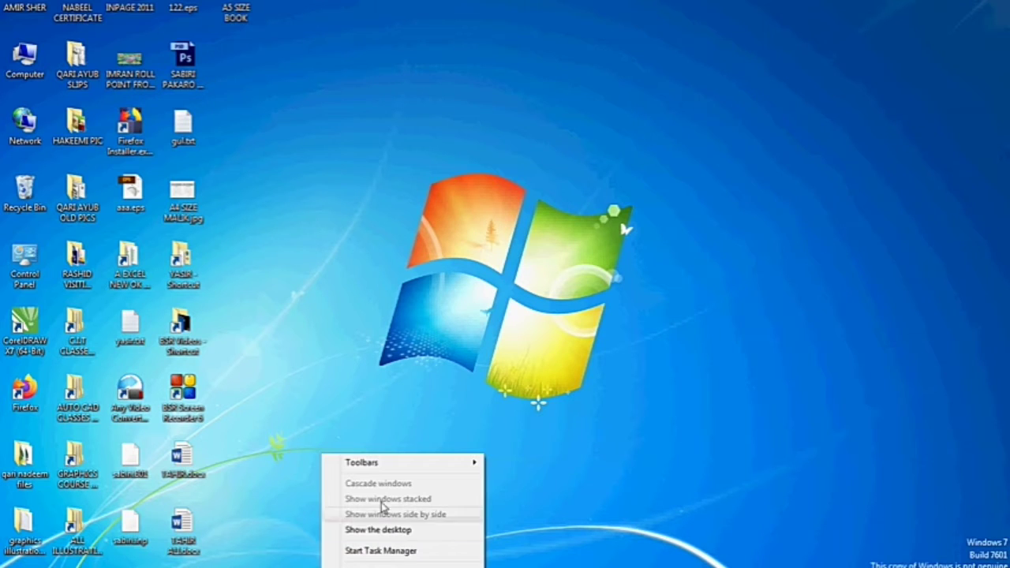
mouse_move(374, 470)
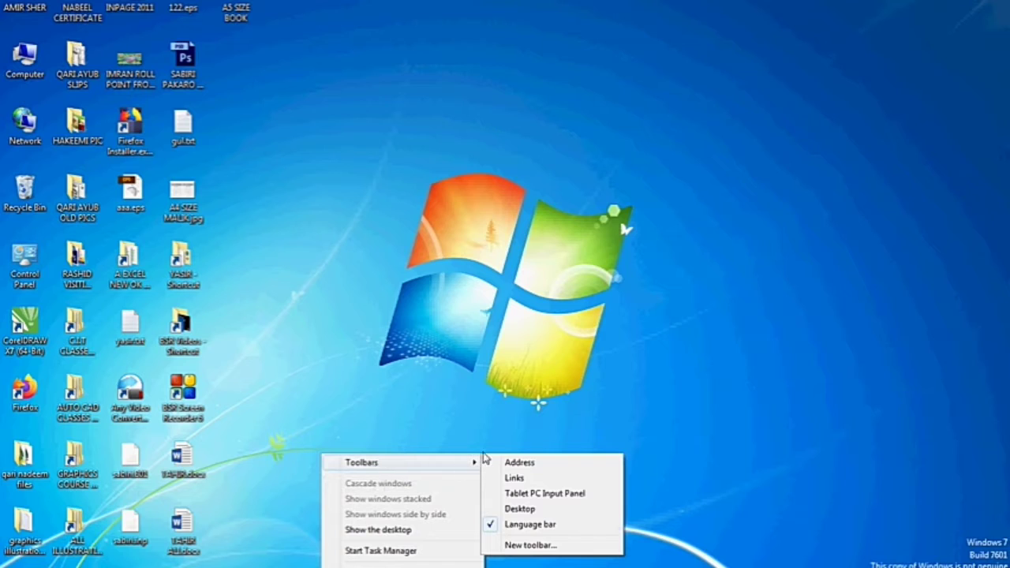
left_click(485, 428)
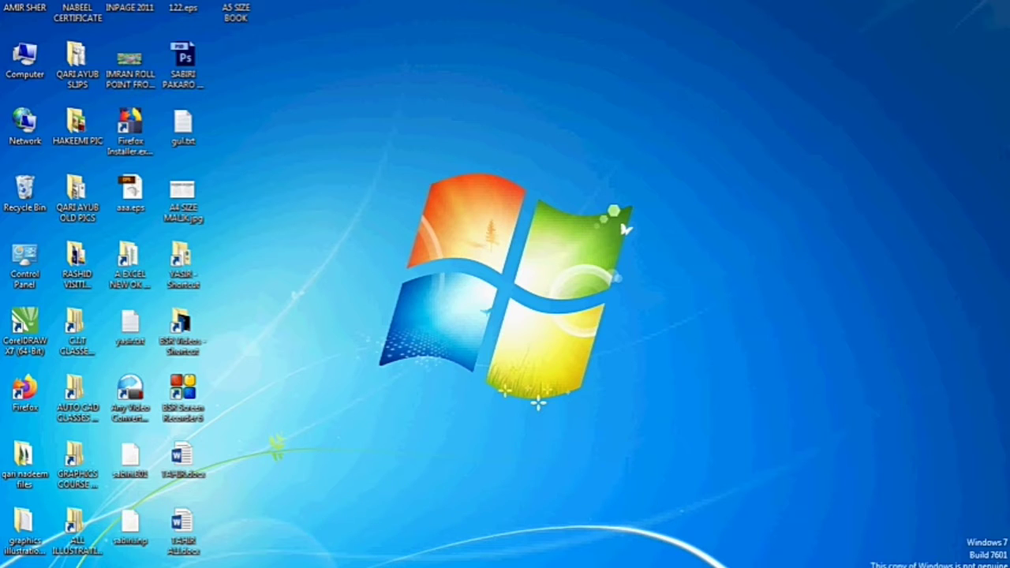
Step: Show the Address toolbar on the taskbar
right_click(387, 565)
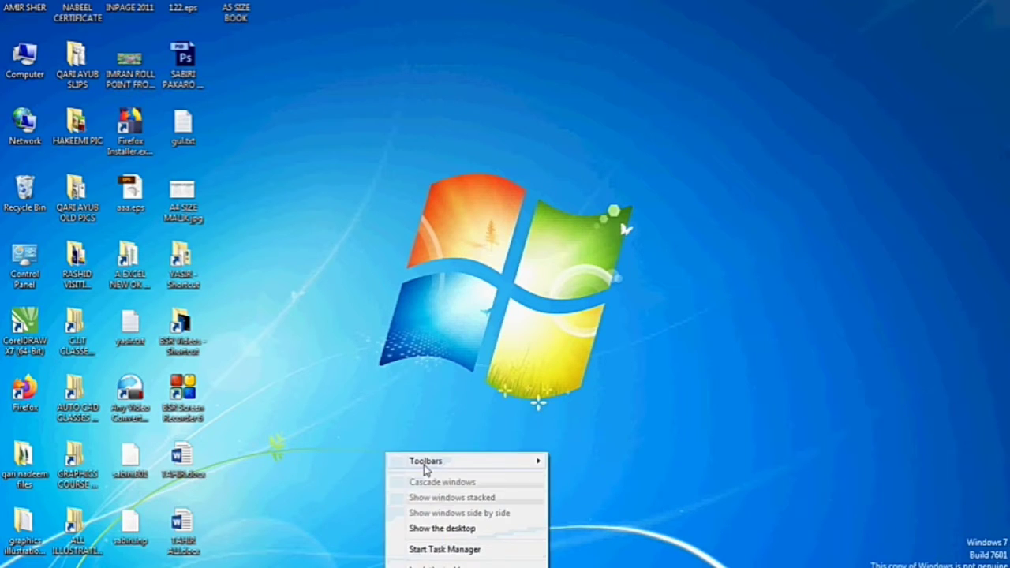
mouse_move(429, 467)
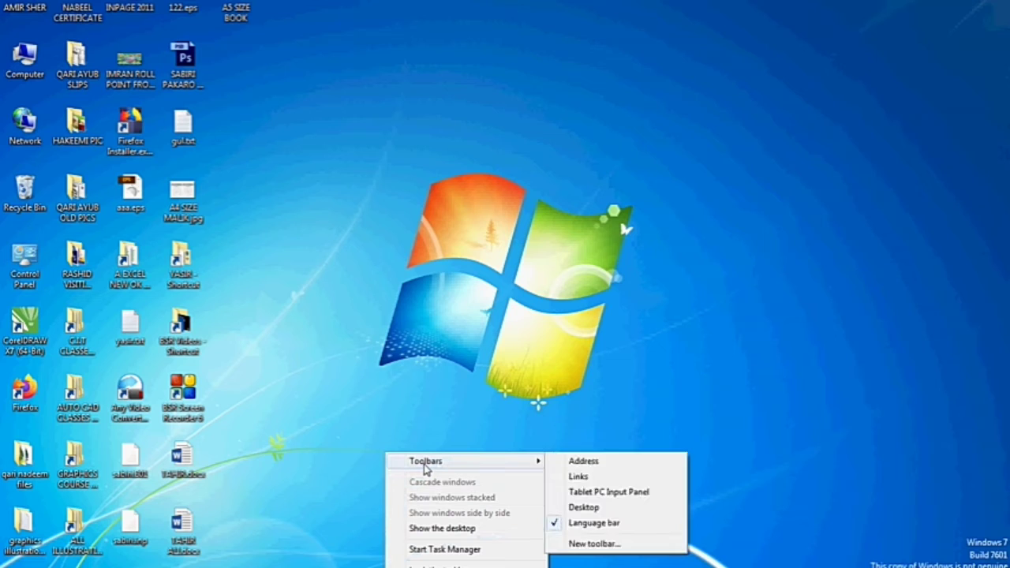
left_click(580, 465)
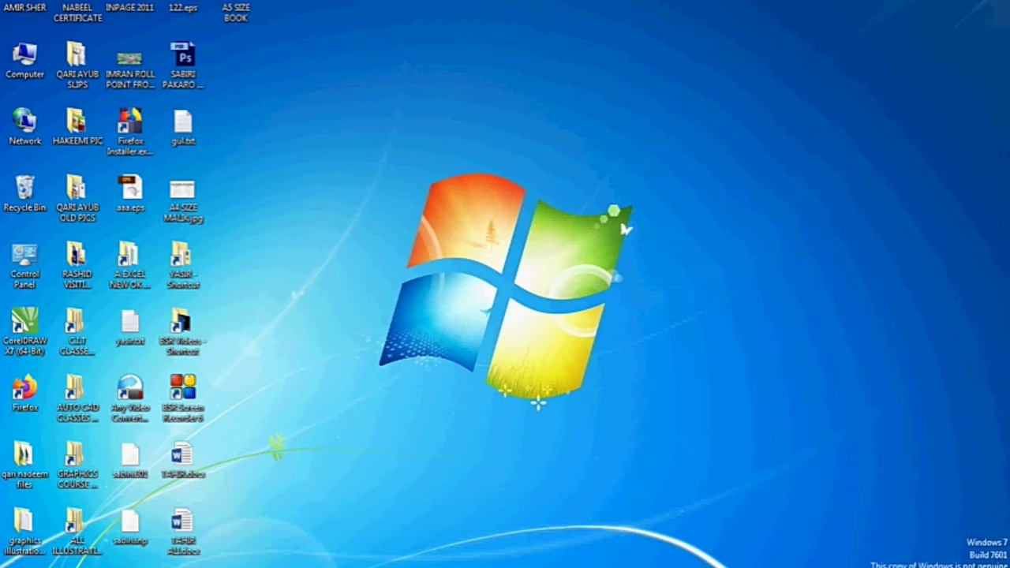
Step: Launch Notepad by entering NOTEPAD in the Address toolbar and close its empty window
type("NOTEPAD")
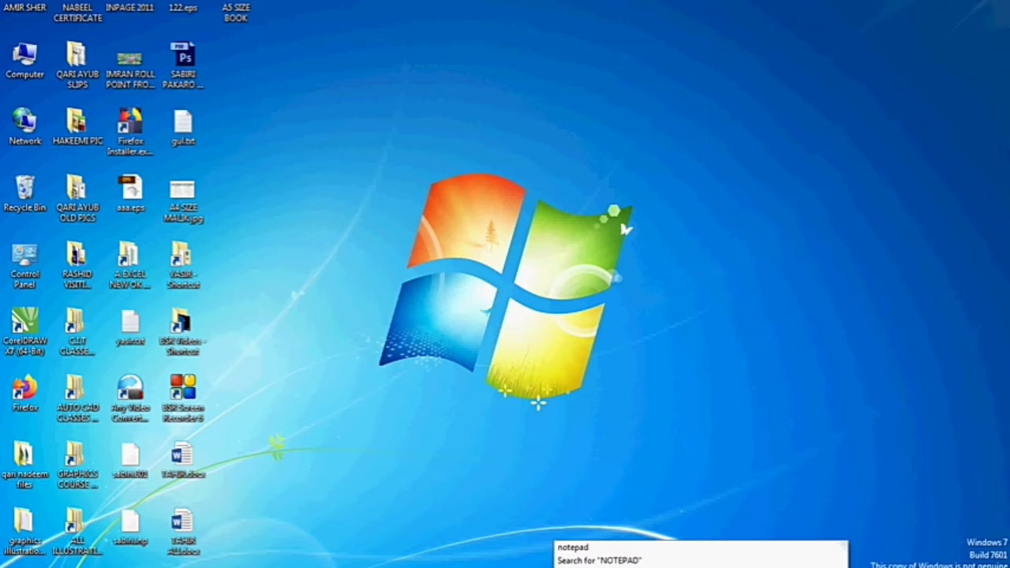
key("Return")
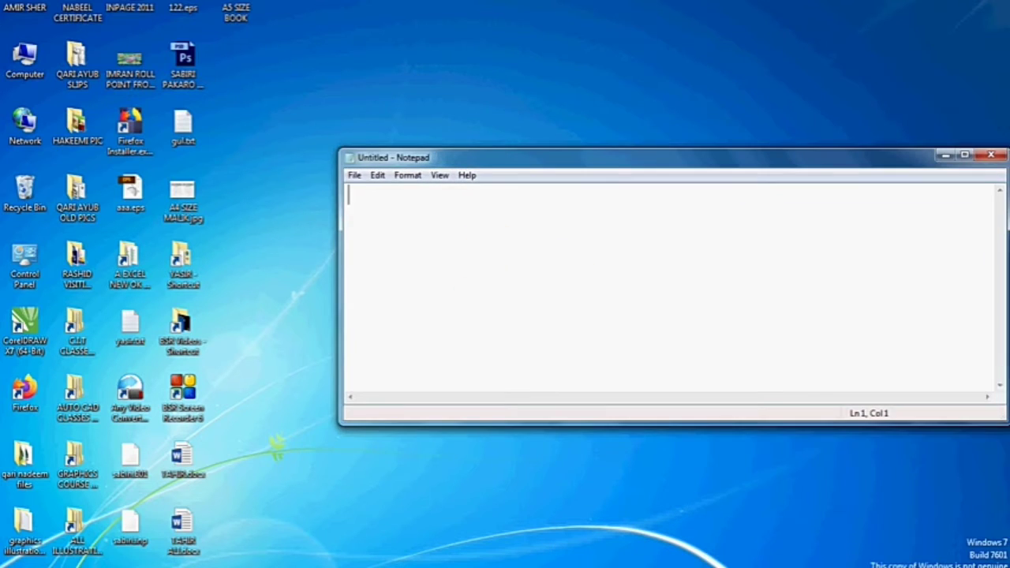
left_click(991, 155)
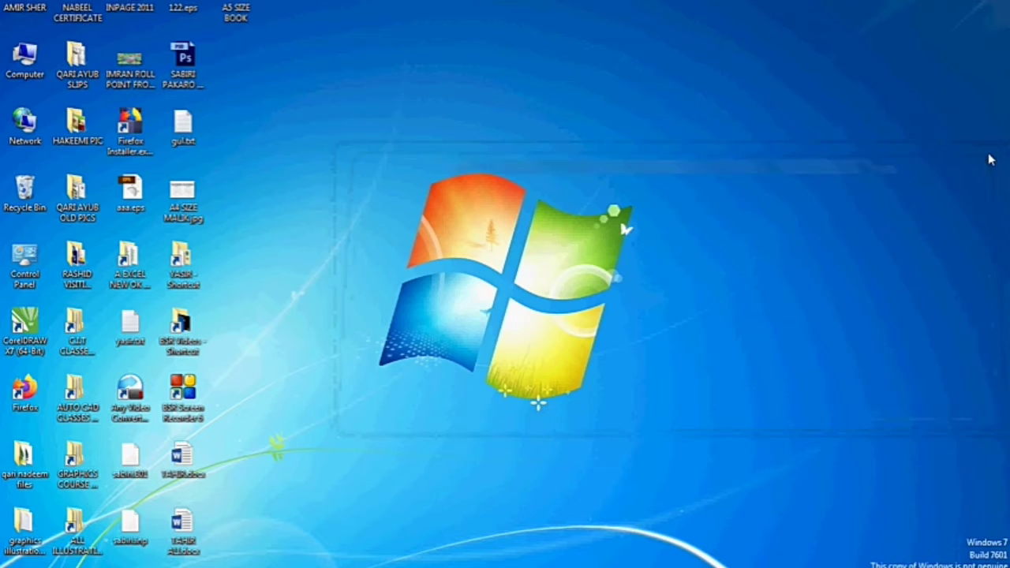
Step: Turn the taskbar's Address toolbar off and back on
right_click(471, 491)
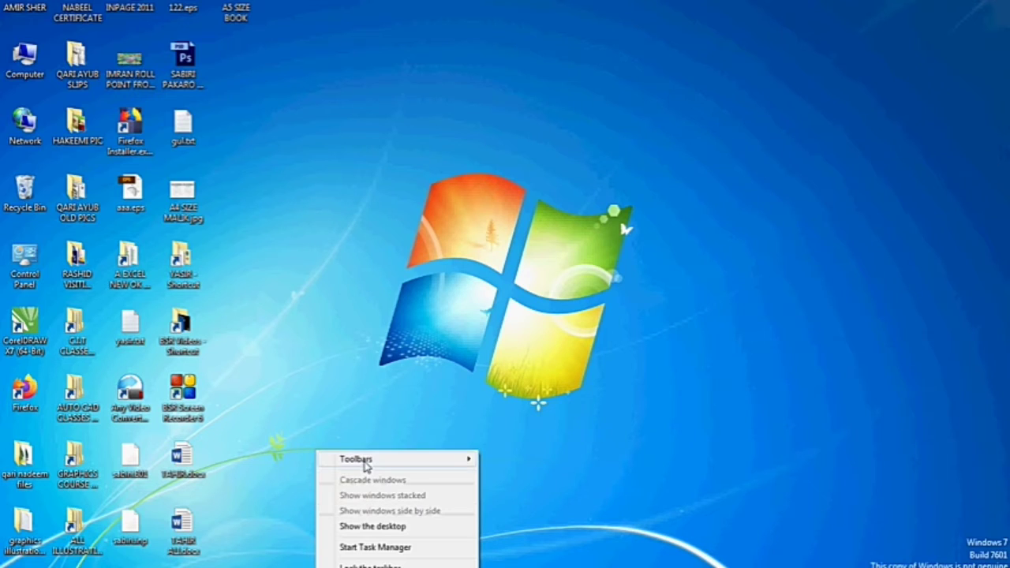
mouse_move(430, 461)
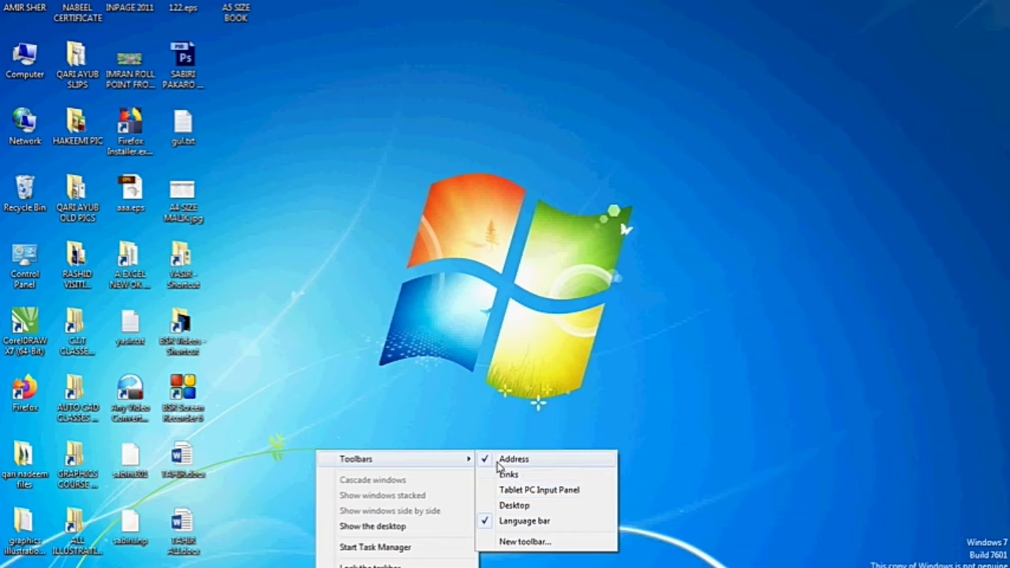
left_click(505, 461)
right_click(331, 565)
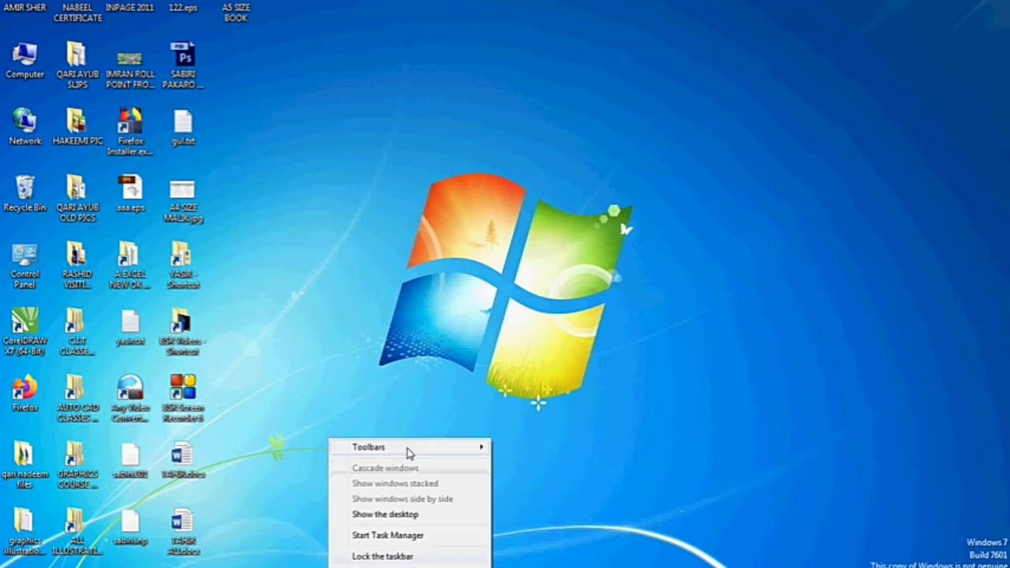
mouse_move(408, 453)
left_click(577, 462)
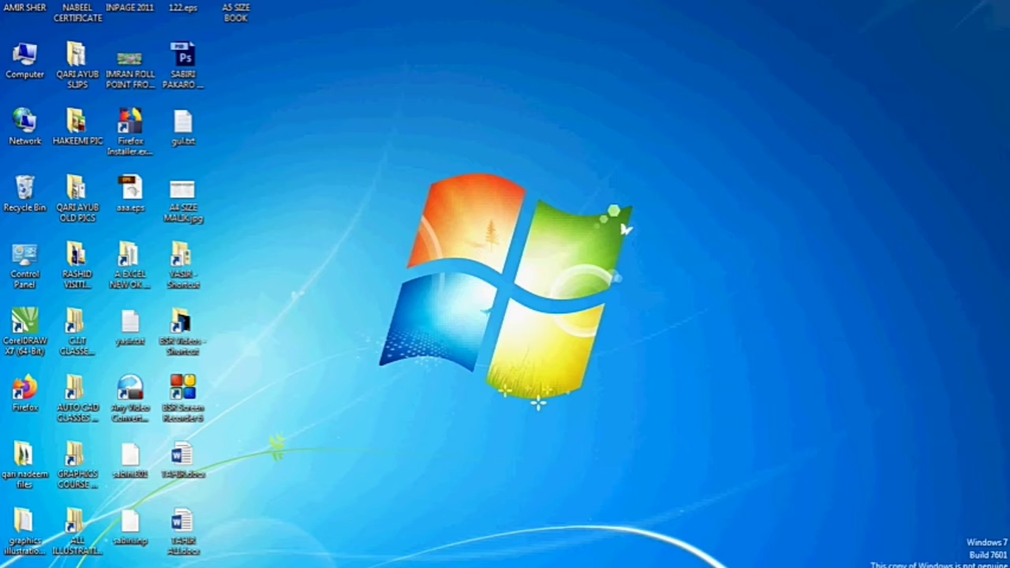
right_click(316, 565)
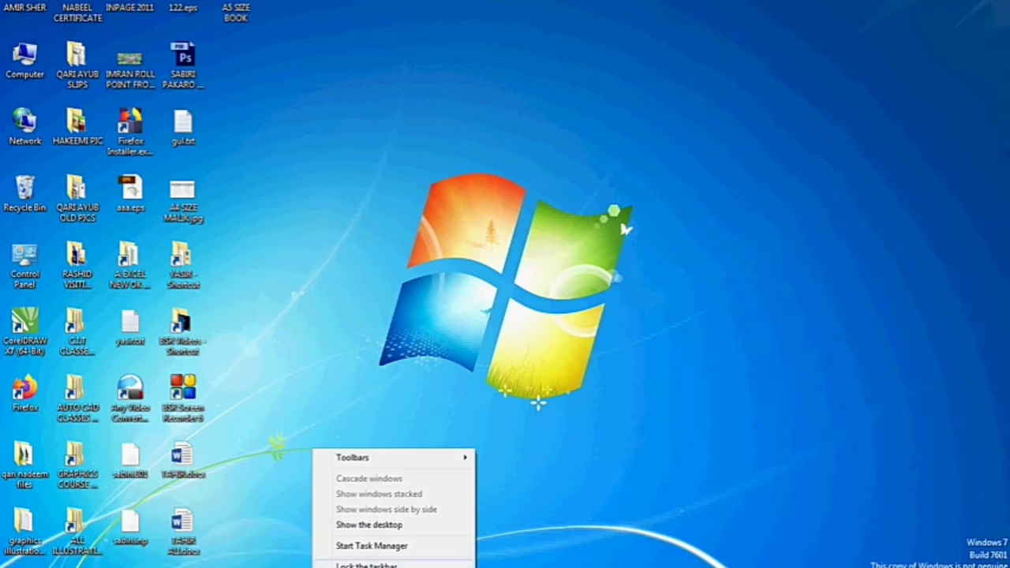
key("Escape")
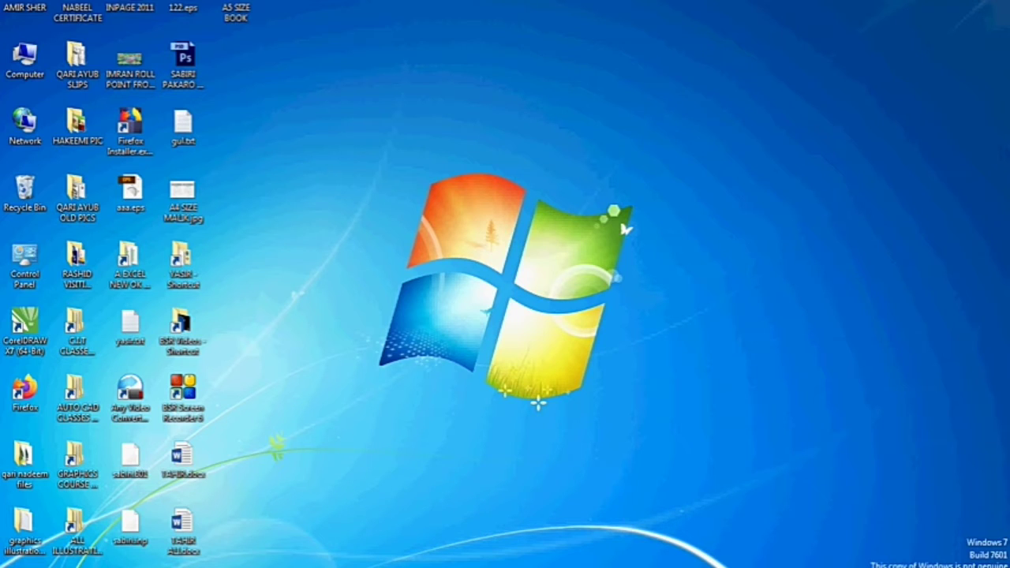
right_click(308, 565)
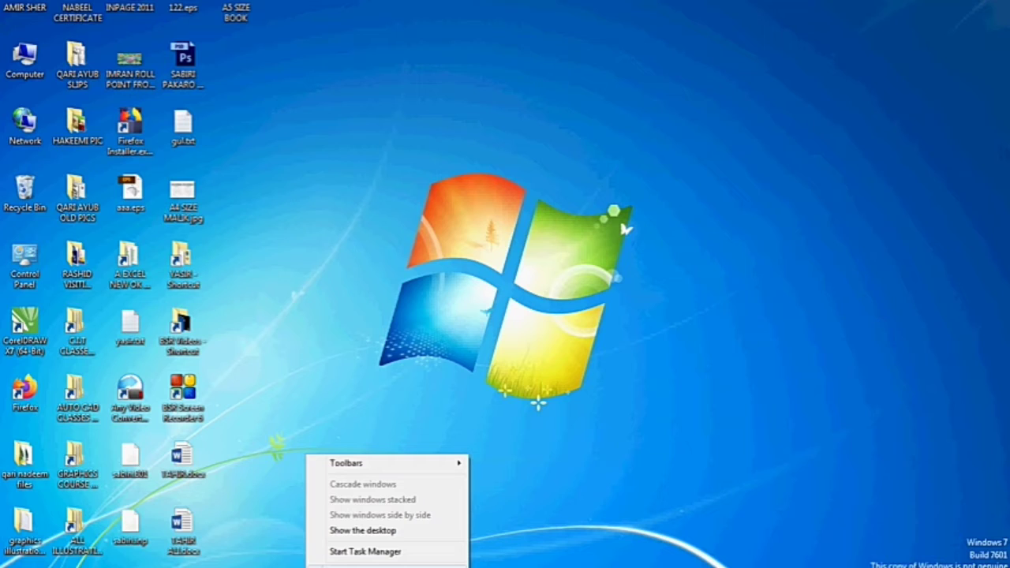
key("Escape")
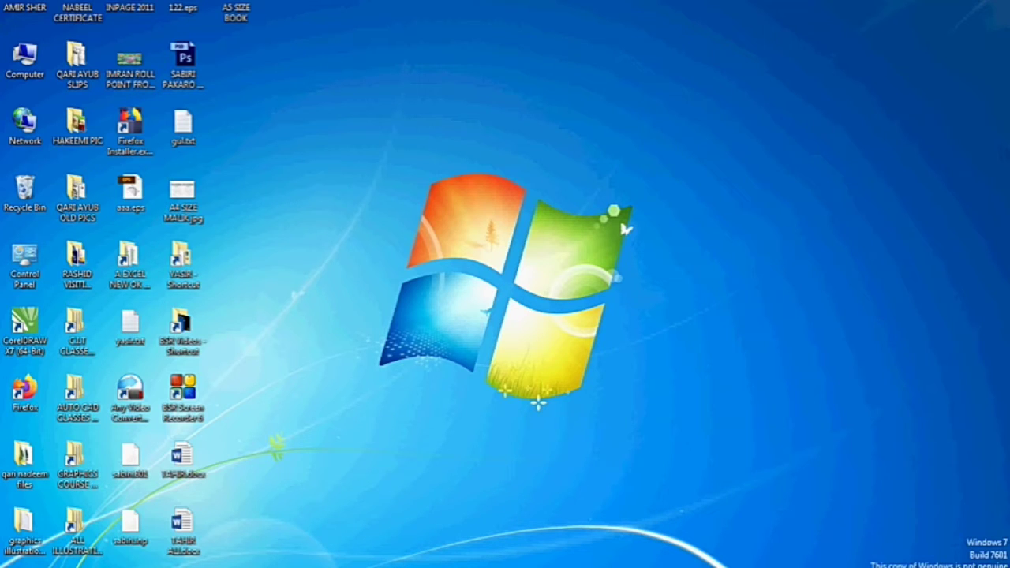
Step: Hide the Address toolbar from the taskbar
right_click(308, 565)
mouse_move(368, 456)
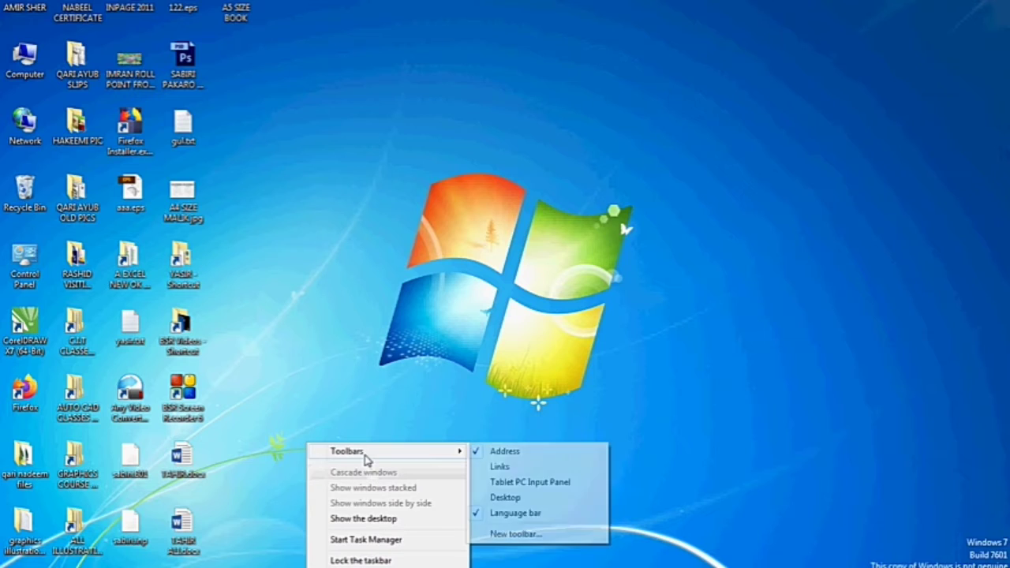
left_click(490, 451)
Step: Show the Links toolbar on the taskbar, try its Web Slice Gallery link and close the browser window
right_click(357, 565)
mouse_move(428, 462)
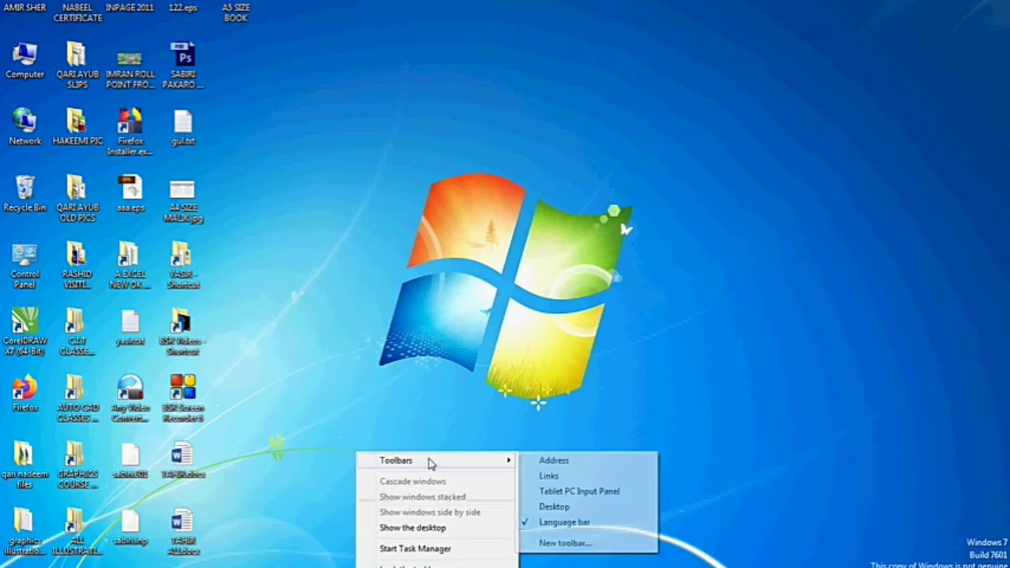
left_click(549, 476)
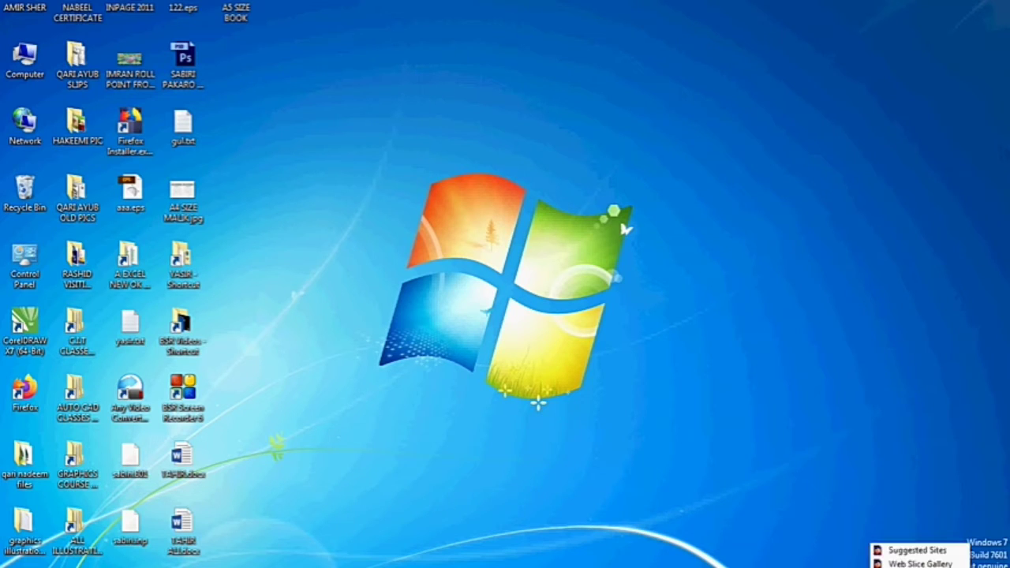
left_click(899, 560)
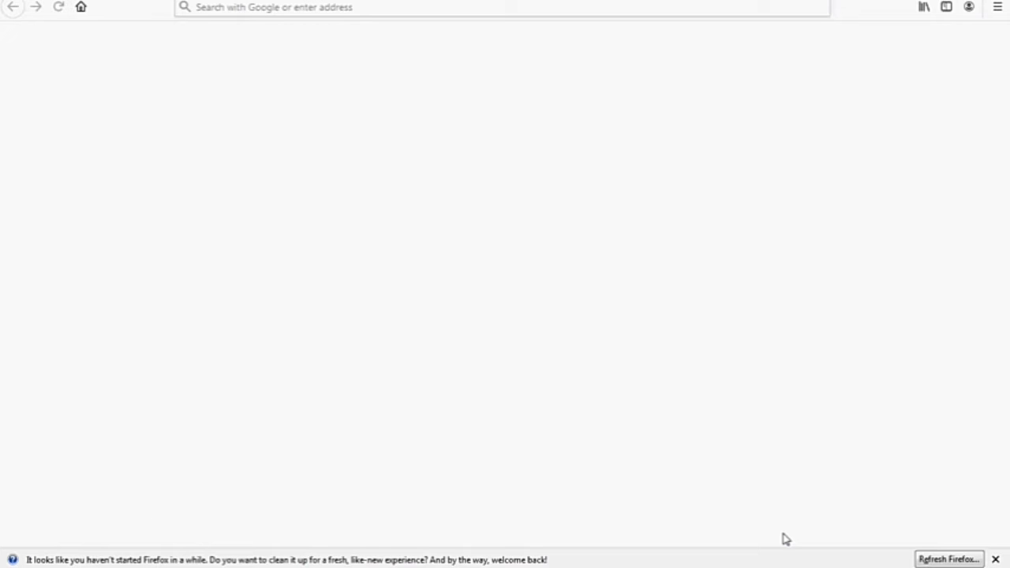
left_click(977, 3)
Step: Hide the Links toolbar from the taskbar and show the Desktop toolbar instead
right_click(330, 565)
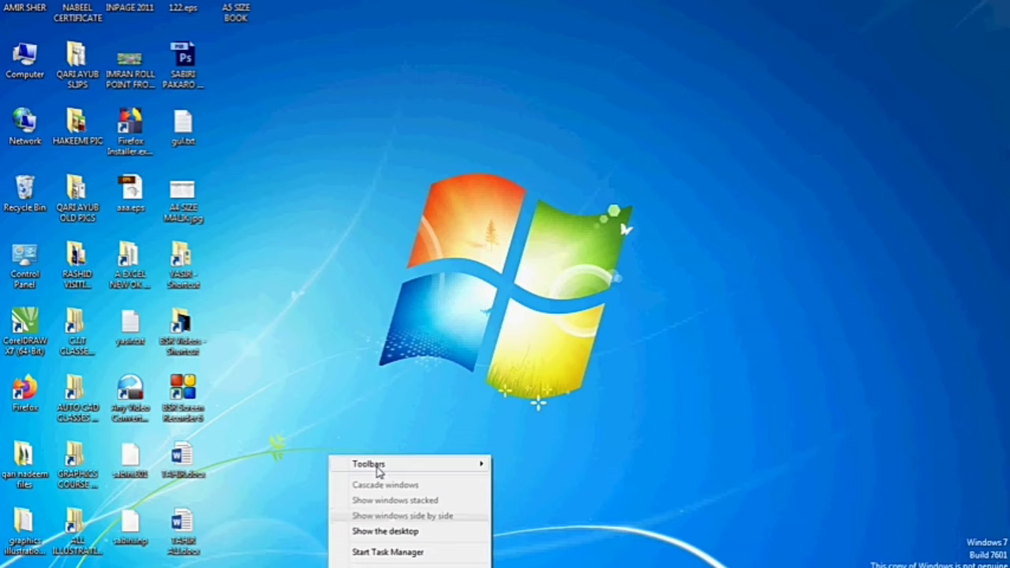
mouse_move(378, 466)
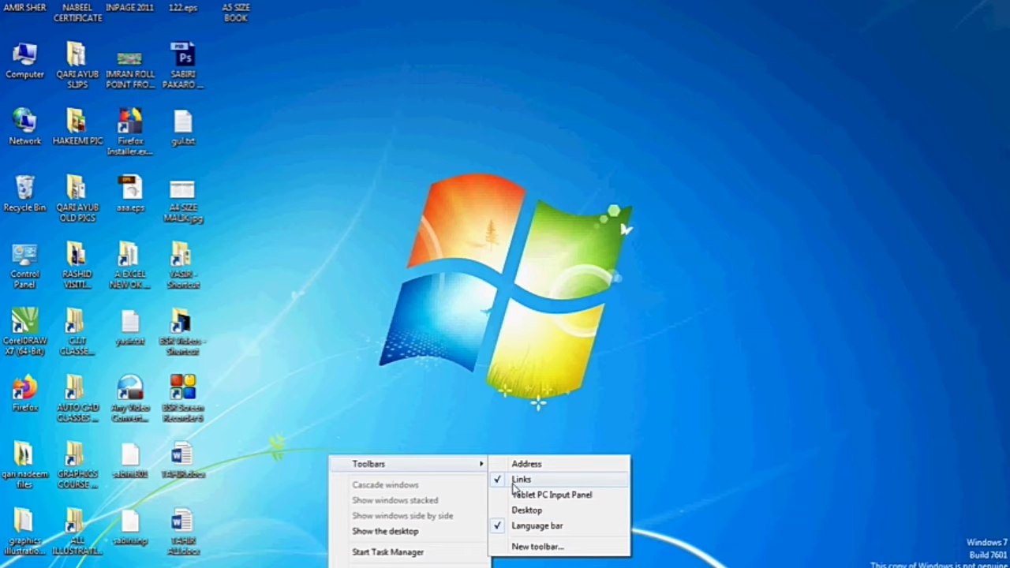
left_click(521, 479)
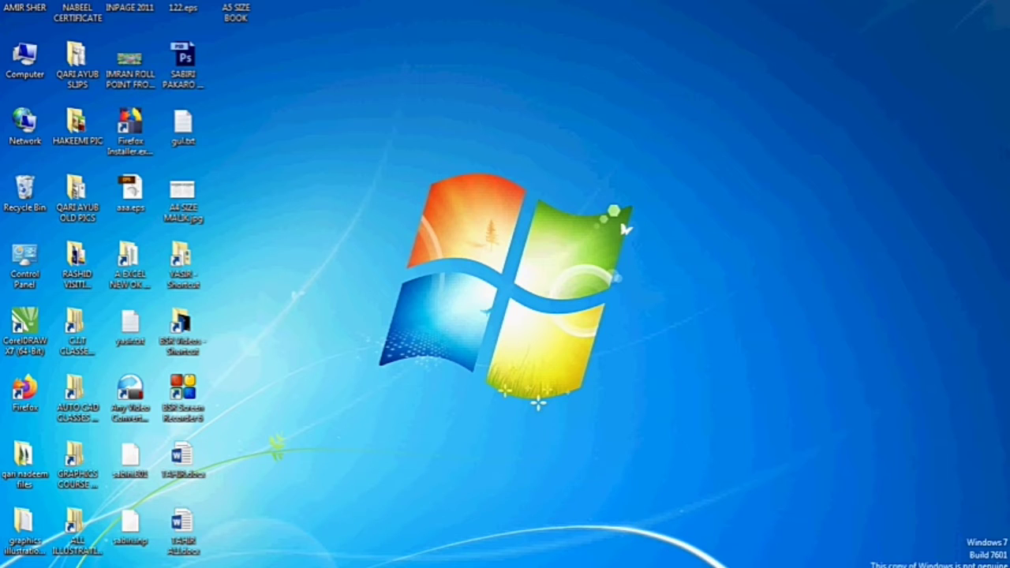
right_click(441, 564)
mouse_move(521, 465)
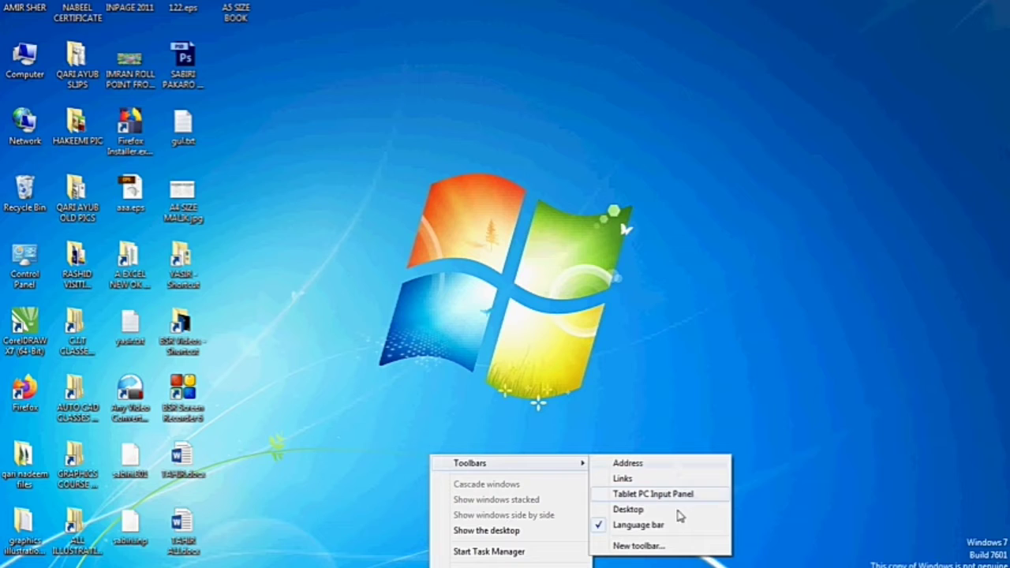
left_click(628, 510)
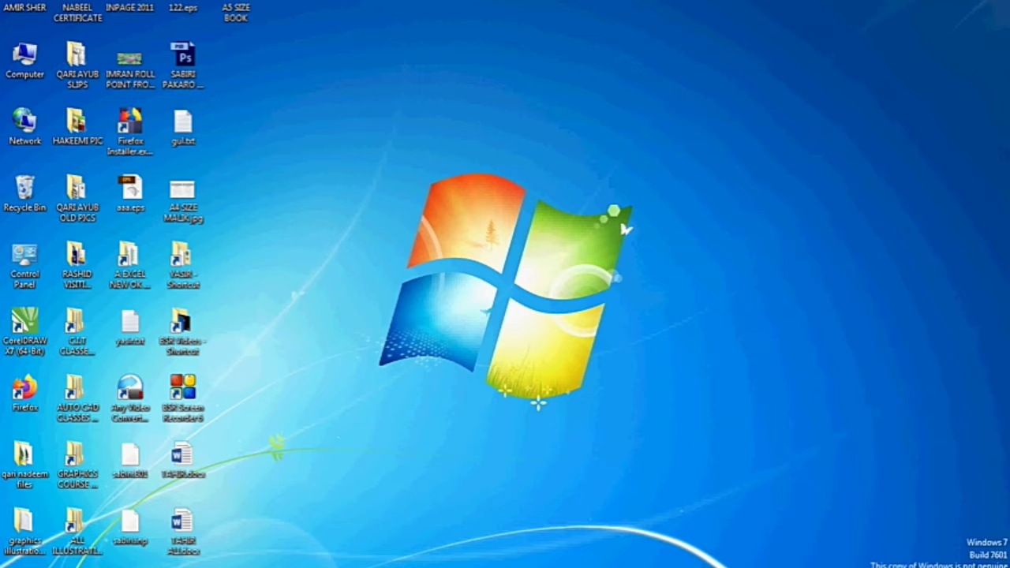
Step: Compare the icons on the desktop with the items listed by the taskbar's Desktop toolbar
left_click_drag(2, 2, 261, 550)
left_click(447, 429)
left_click(1008, 28)
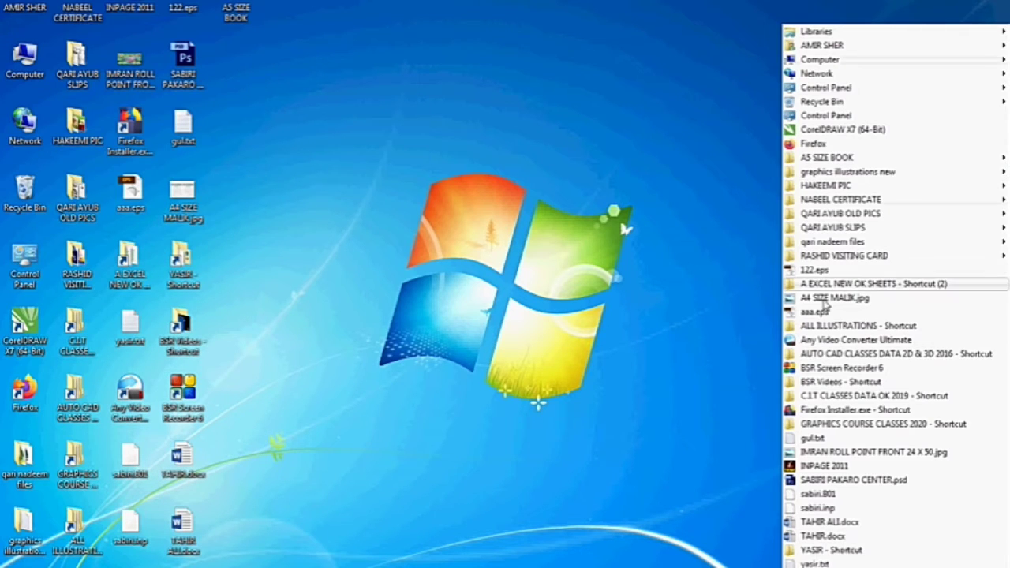
left_click(466, 259)
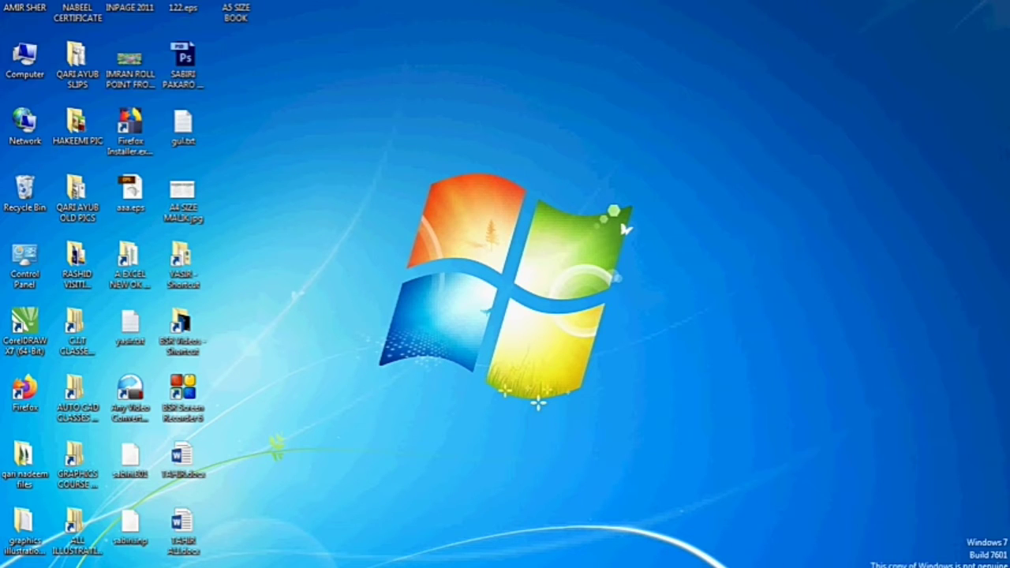
Step: Browse from the Desktop toolbar's list through Computer and drive D to the files in AUDIO AND VIDEO NAATS APRIL 2018 > MP3 ALL NAATS
left_click(1008, 28)
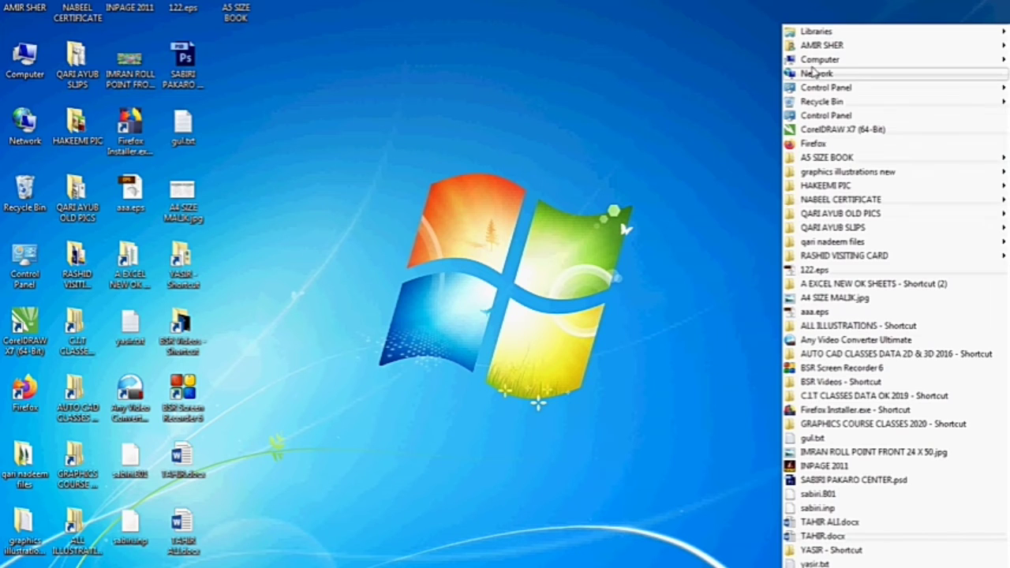
mouse_move(815, 61)
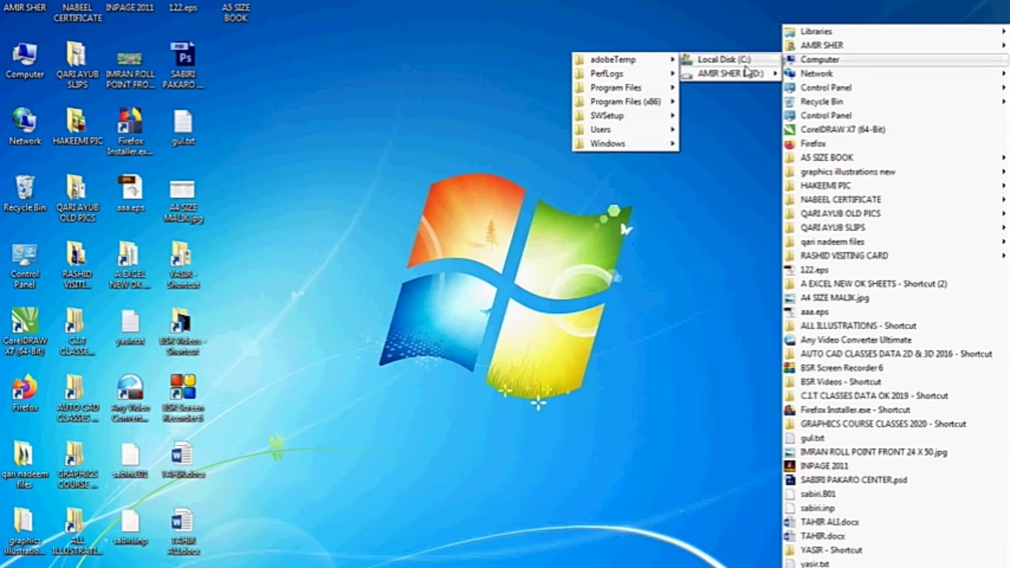
mouse_move(745, 75)
mouse_move(611, 92)
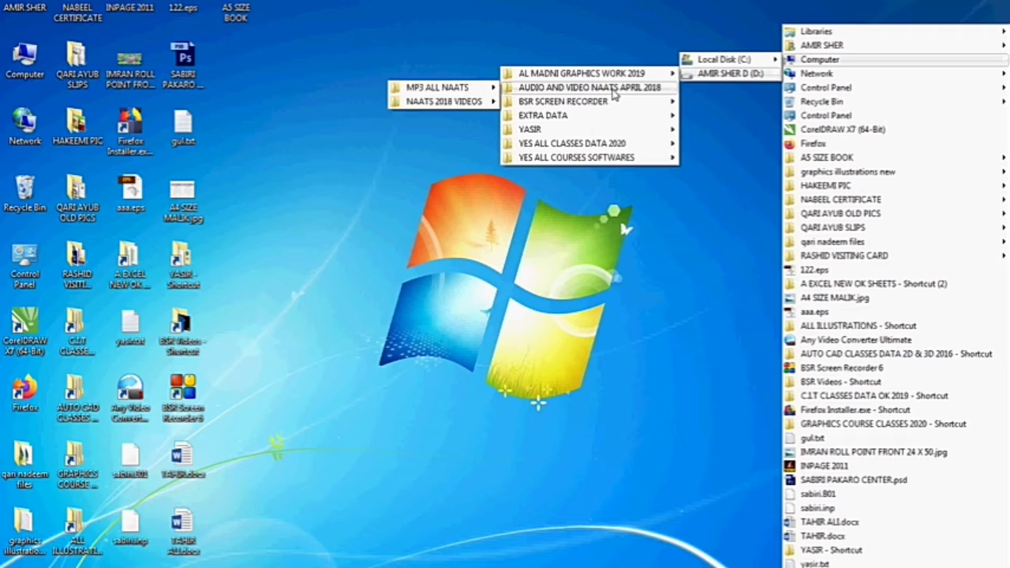
mouse_move(457, 89)
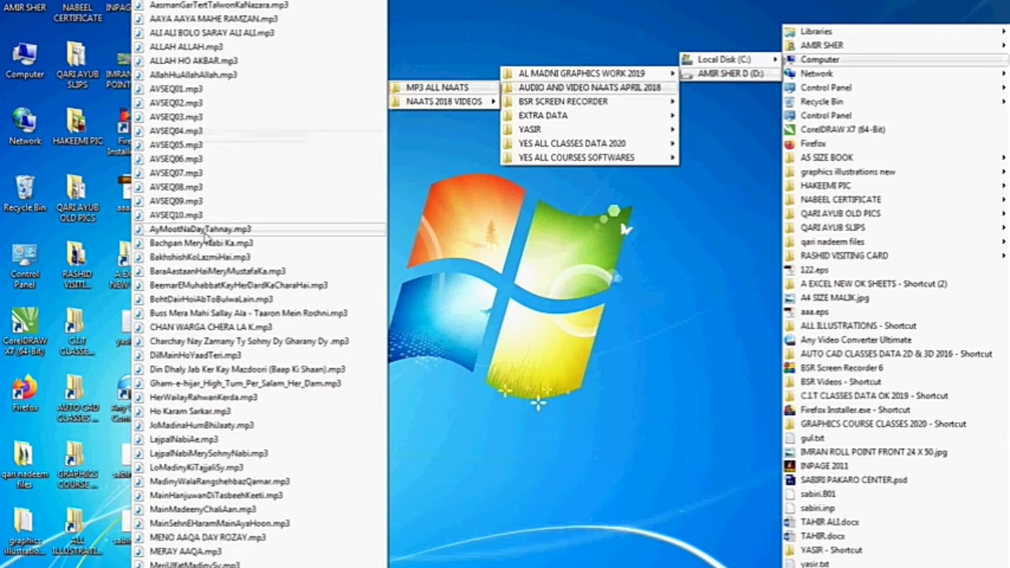
left_click(563, 345)
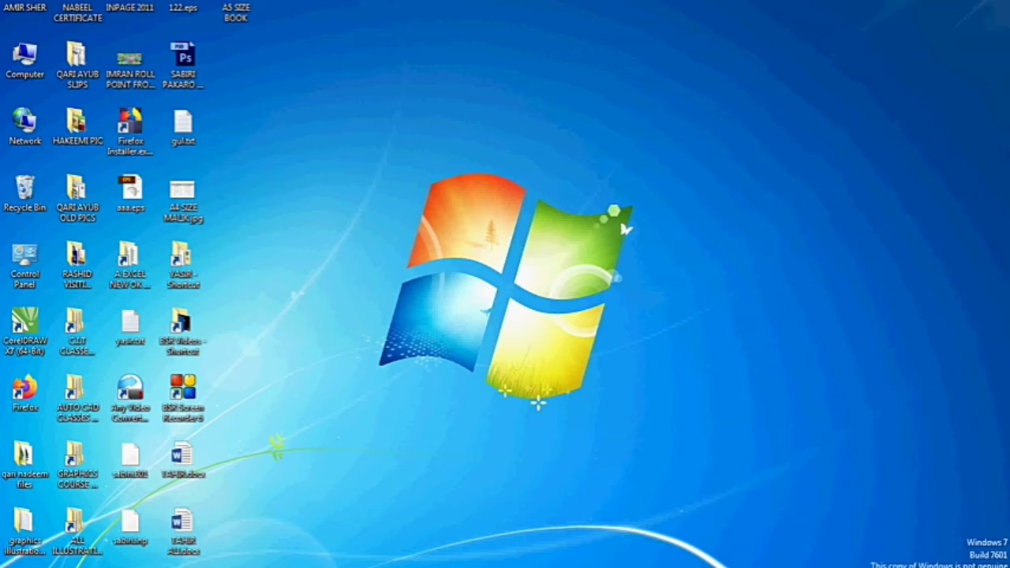
Step: Refresh the desktop
left_click(598, 454)
right_click(744, 347)
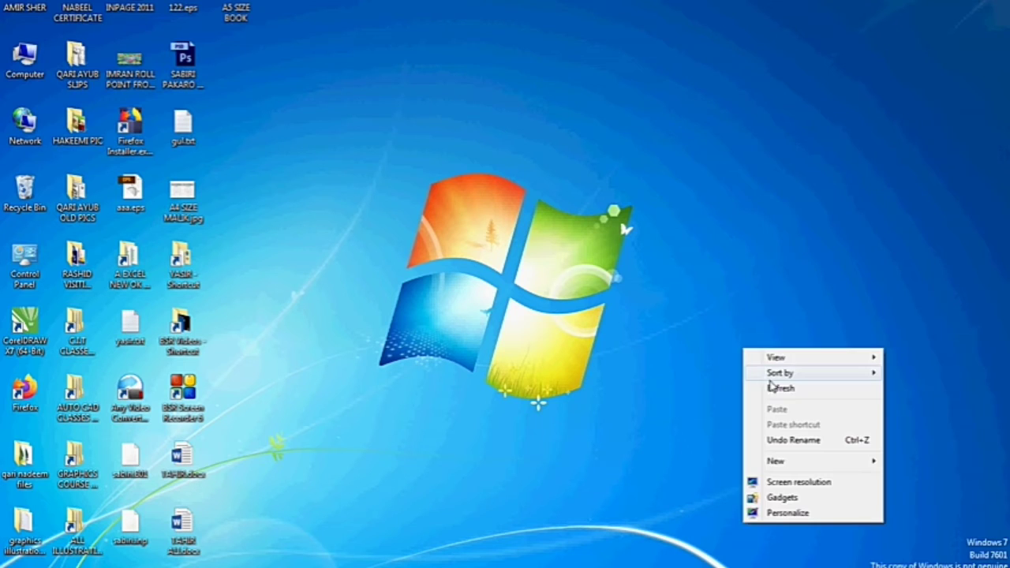
left_click(771, 387)
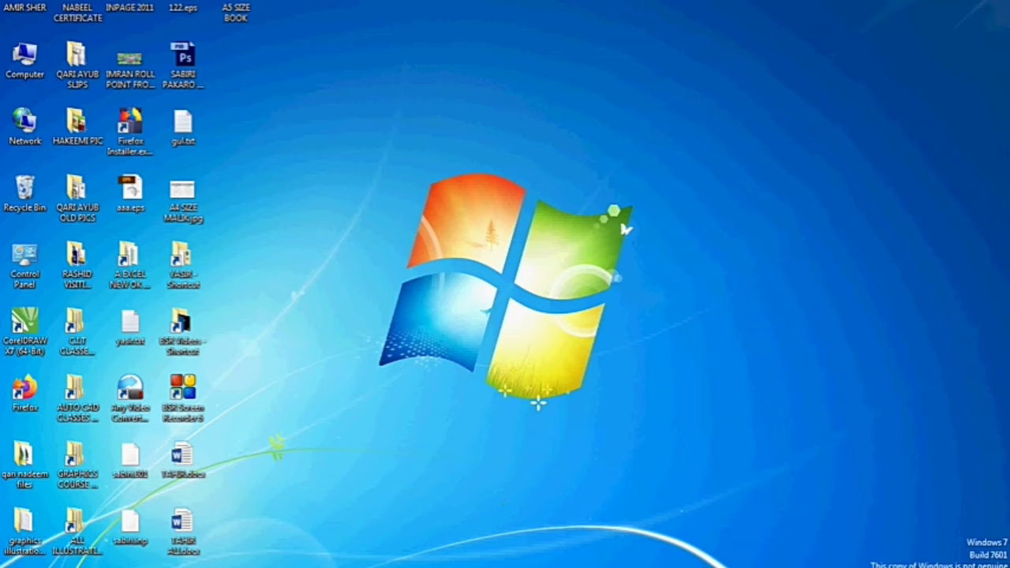
Step: Hide the Desktop toolbar from the taskbar
right_click(347, 567)
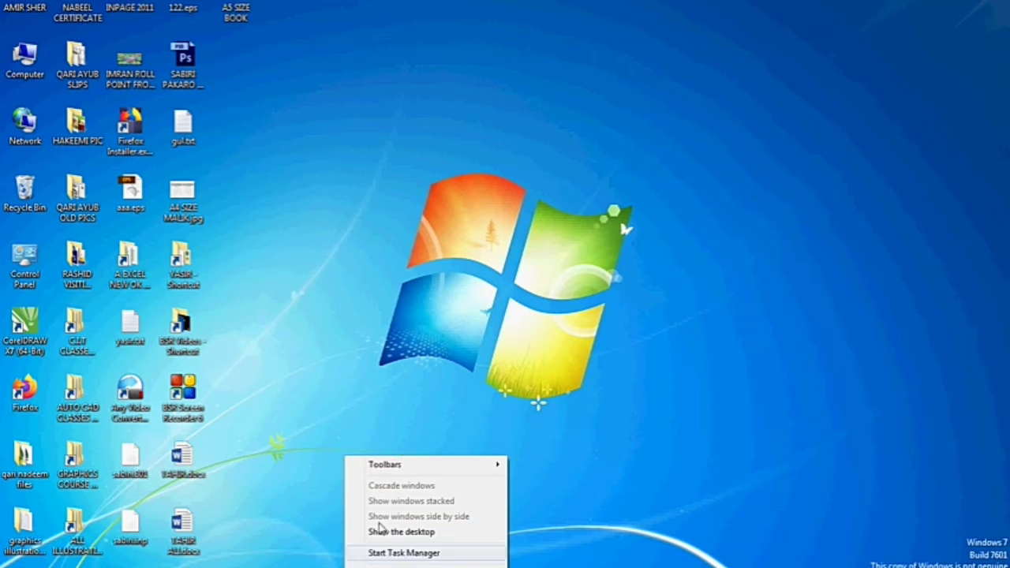
mouse_move(401, 465)
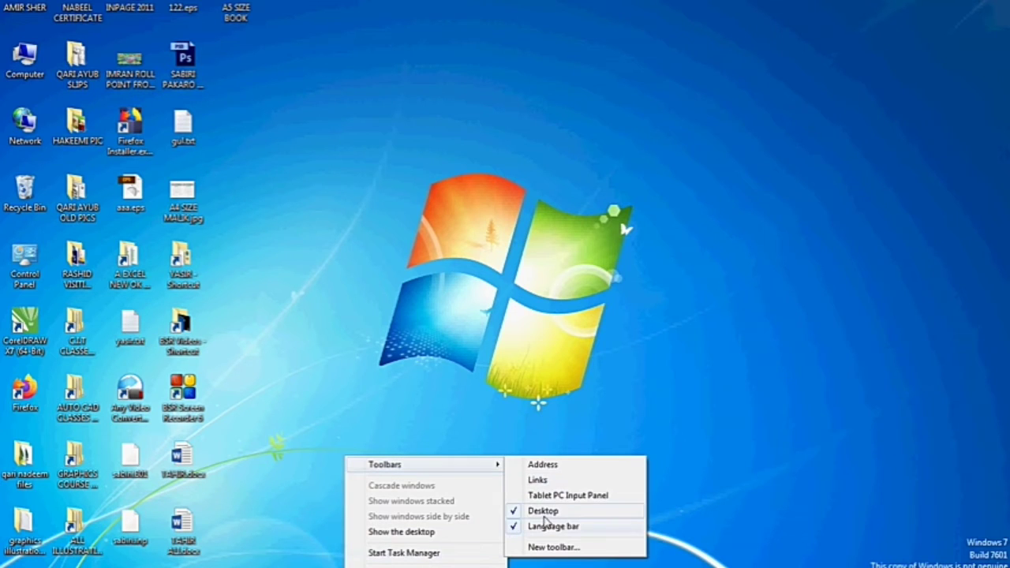
left_click(544, 514)
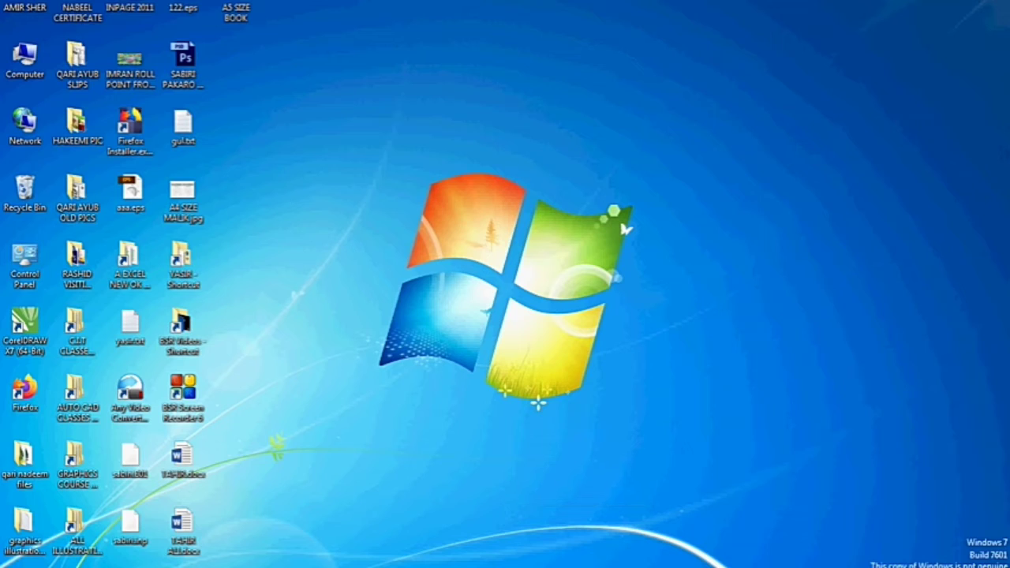
Step: Try switching off the Language bar among the taskbar's toolbars
right_click(506, 567)
mouse_move(528, 461)
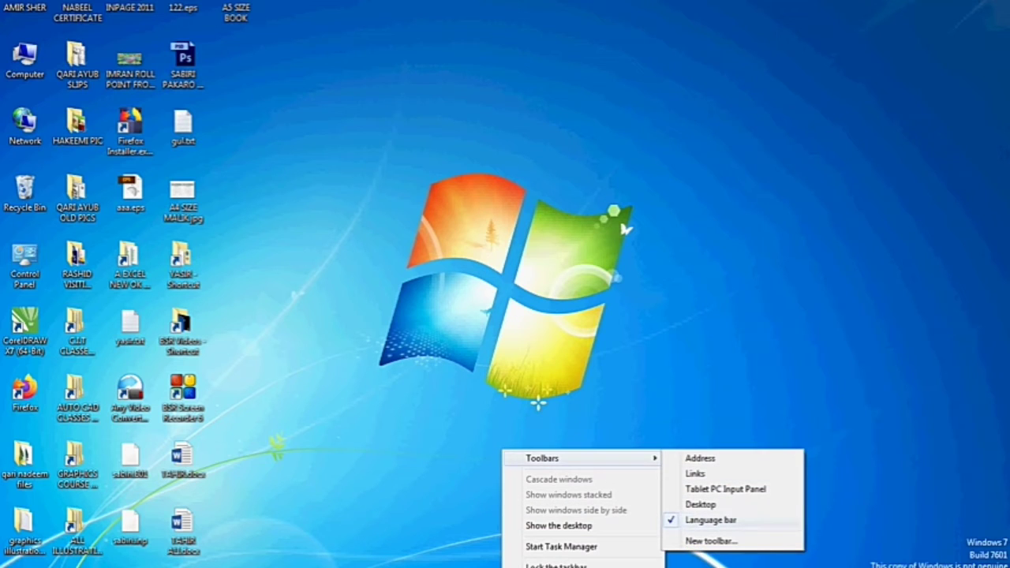
left_click(694, 523)
right_click(506, 567)
mouse_move(584, 472)
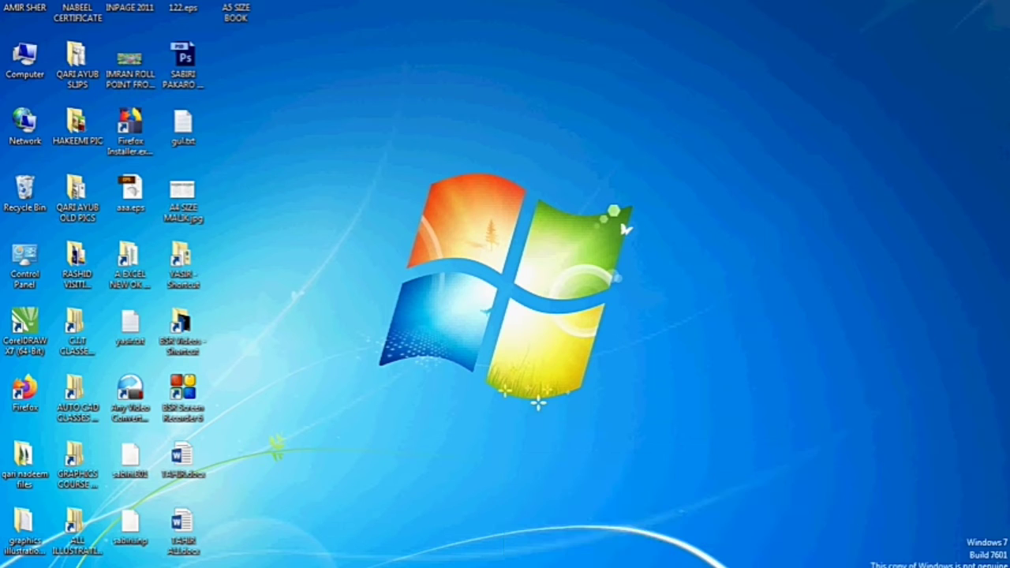
left_click(755, 270)
left_click_drag(776, 501, 837, 567)
right_click(475, 567)
mouse_move(559, 454)
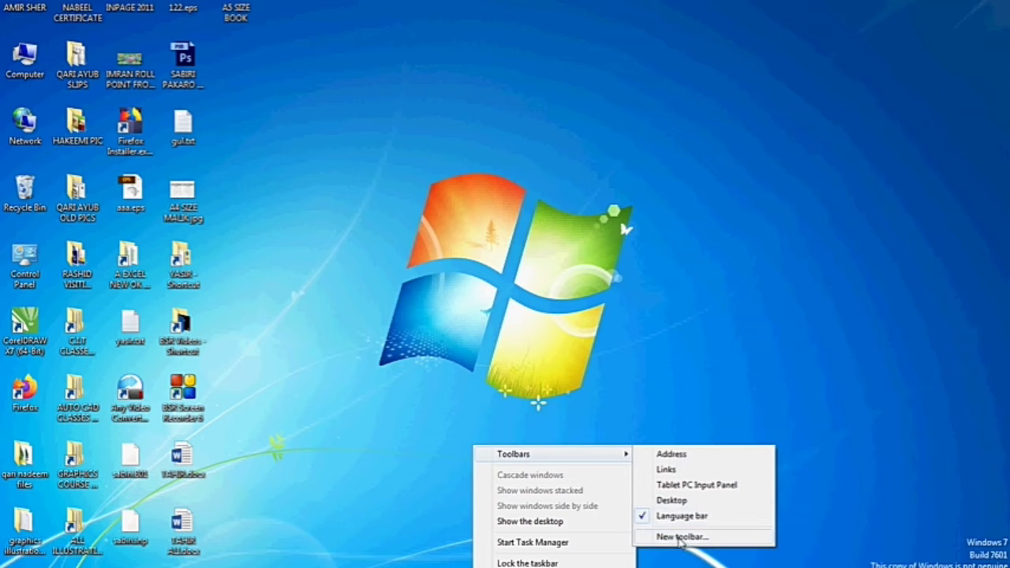
left_click(683, 369)
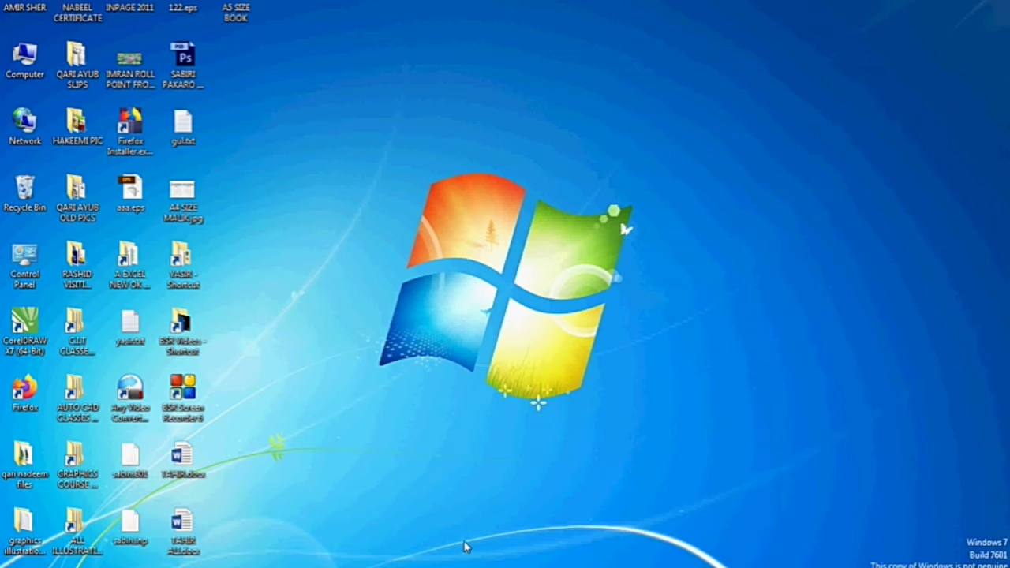
Step: Add the EXTRA DATA folder on drive D as a new taskbar toolbar
right_click(474, 567)
mouse_move(476, 448)
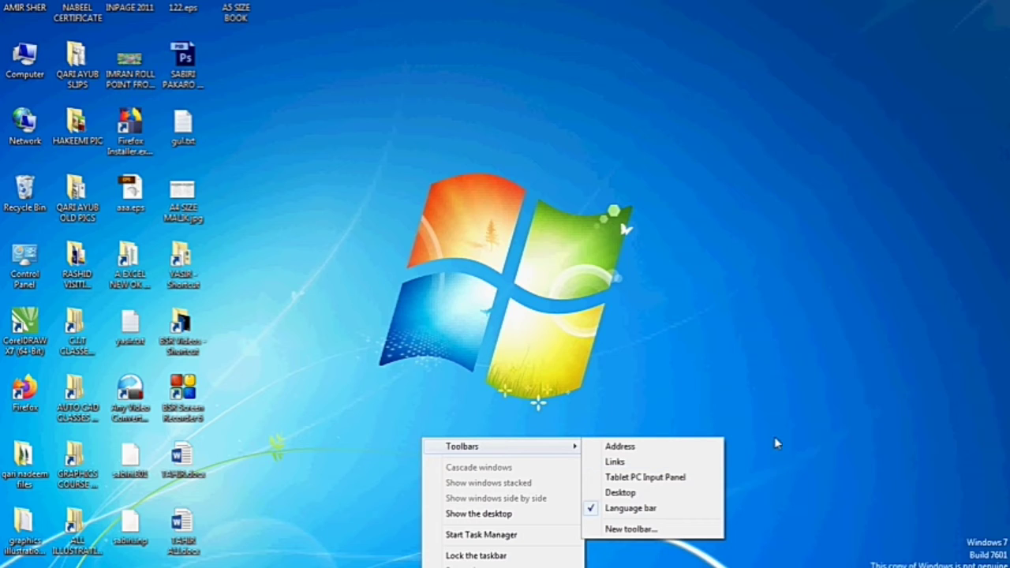
left_click(631, 529)
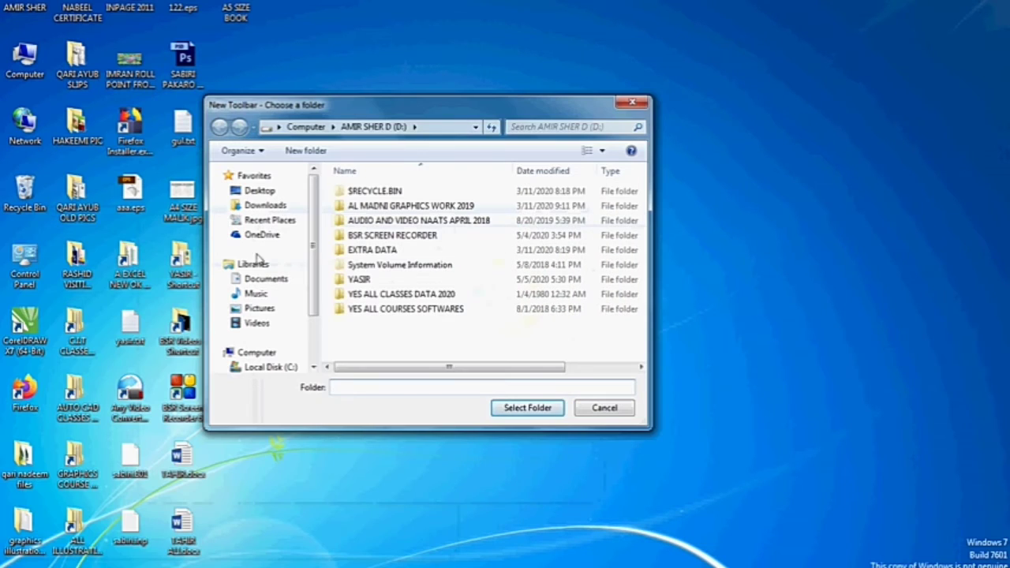
left_click(373, 250)
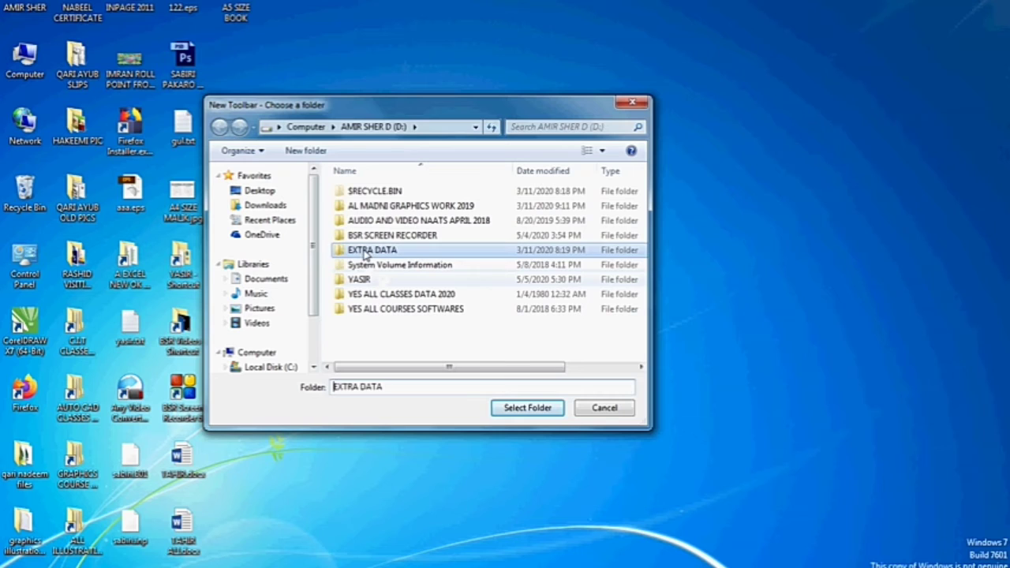
left_click(528, 410)
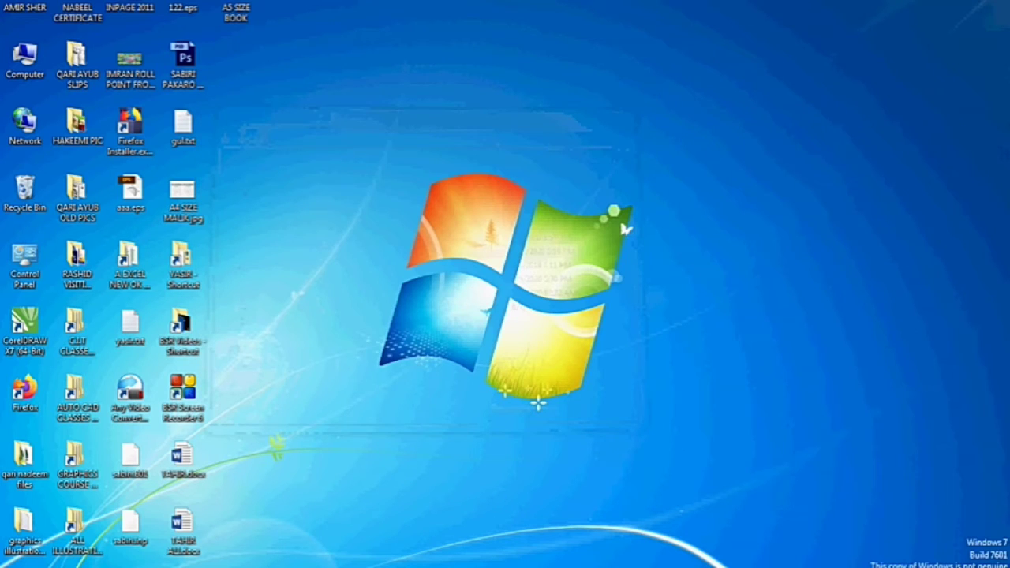
Step: Add the Videos library as another new taskbar toolbar
right_click(325, 564)
mouse_move(388, 462)
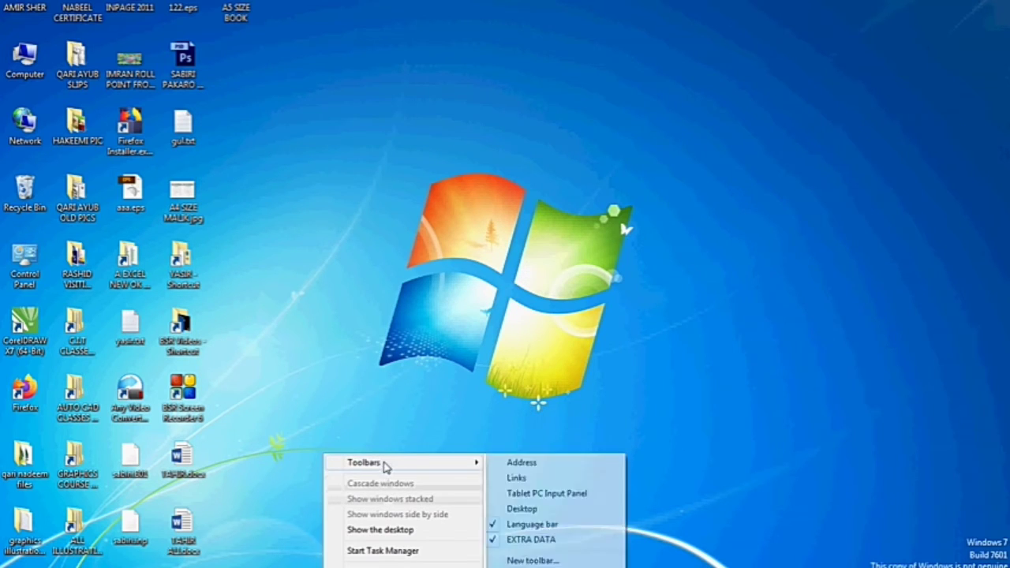
left_click(564, 561)
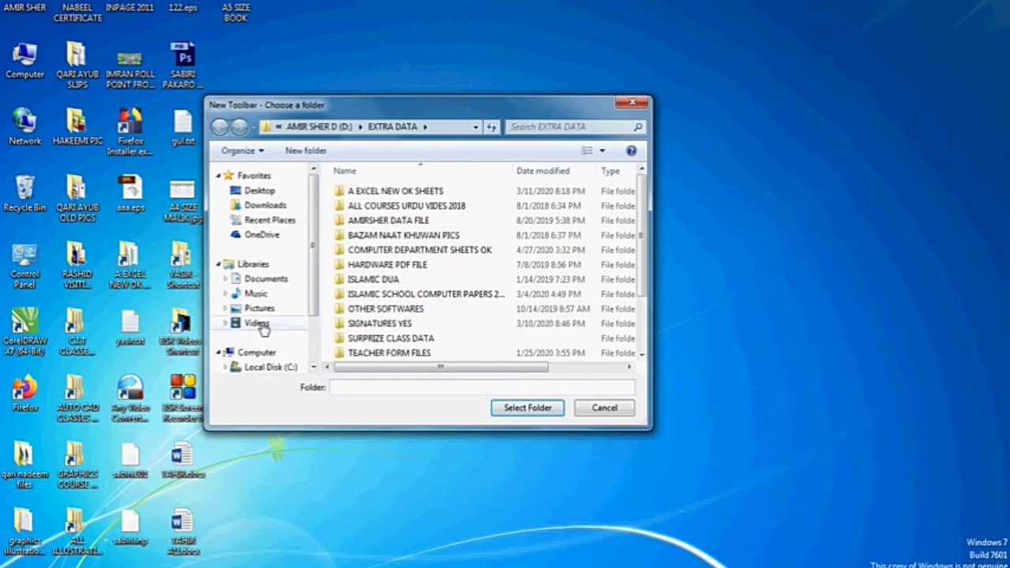
left_click(259, 324)
left_click(552, 409)
Step: Create a taskbar toolbar from the Any Video Converter Ultimate folder in the Videos library
right_click(362, 565)
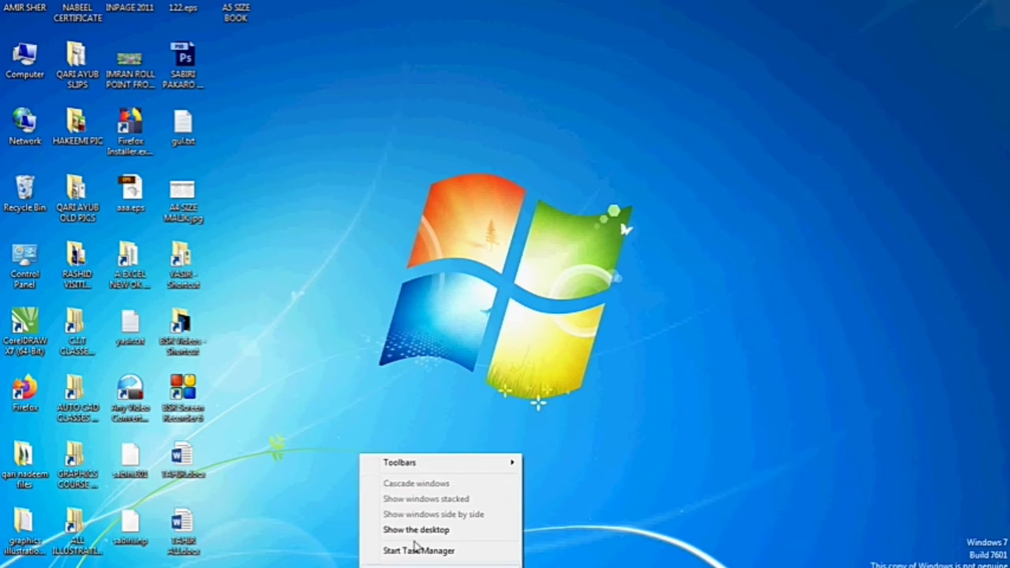
mouse_move(424, 465)
left_click(564, 561)
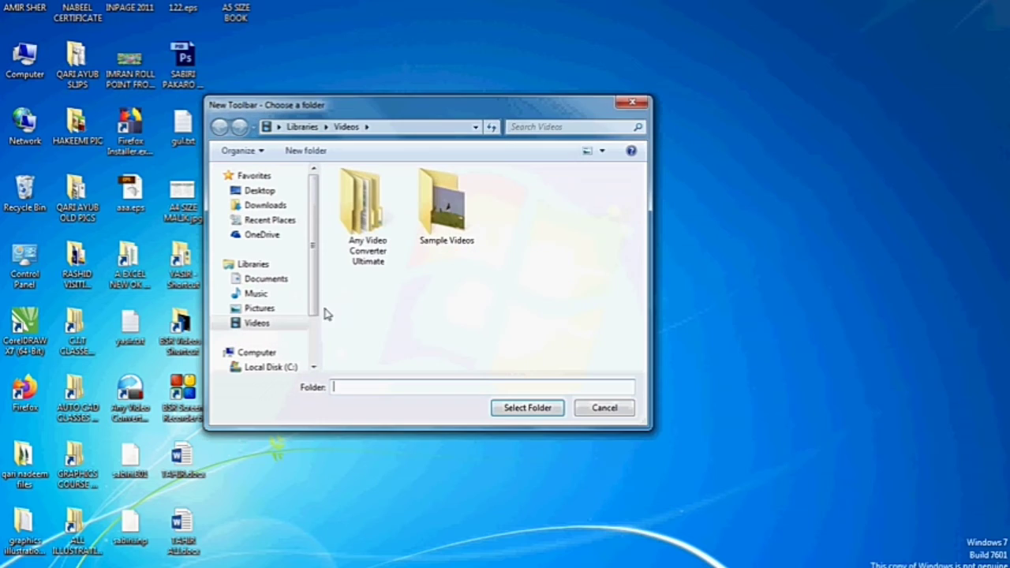
left_click(368, 213)
left_click(528, 408)
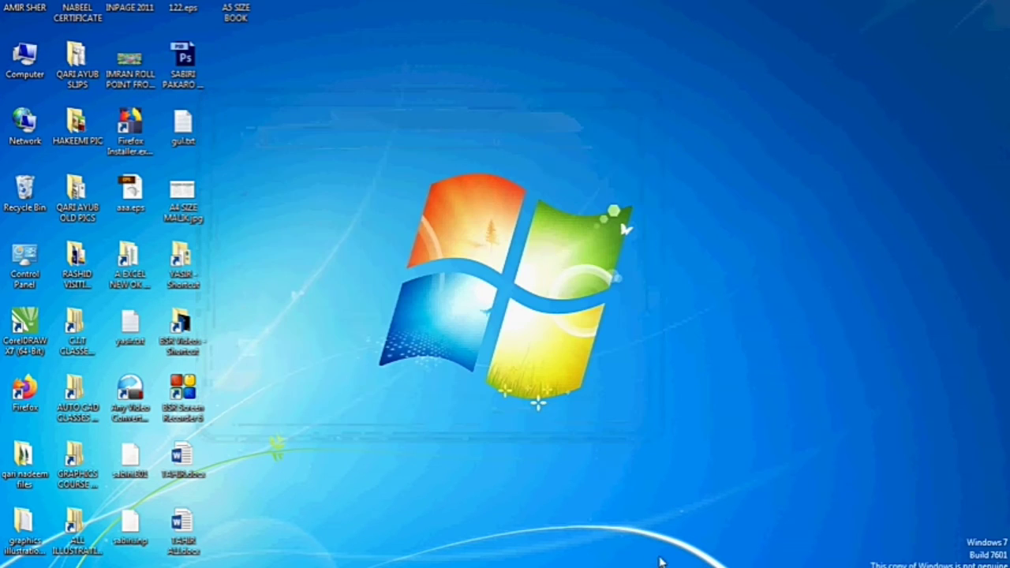
Step: Remove the EXTRA DATA and Videos toolbars from the taskbar
right_click(330, 564)
mouse_move(395, 456)
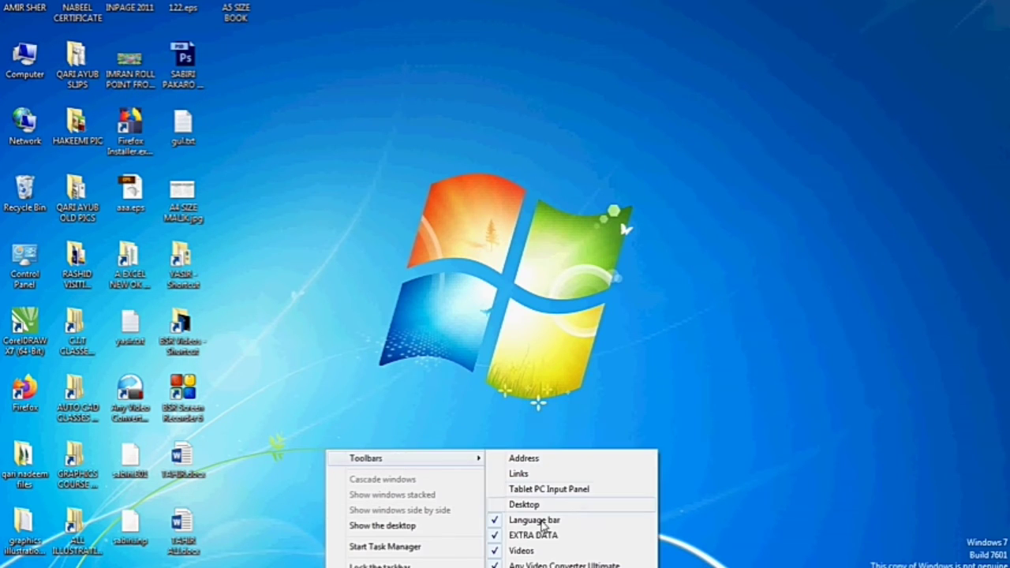
left_click(499, 541)
right_click(347, 563)
mouse_move(412, 466)
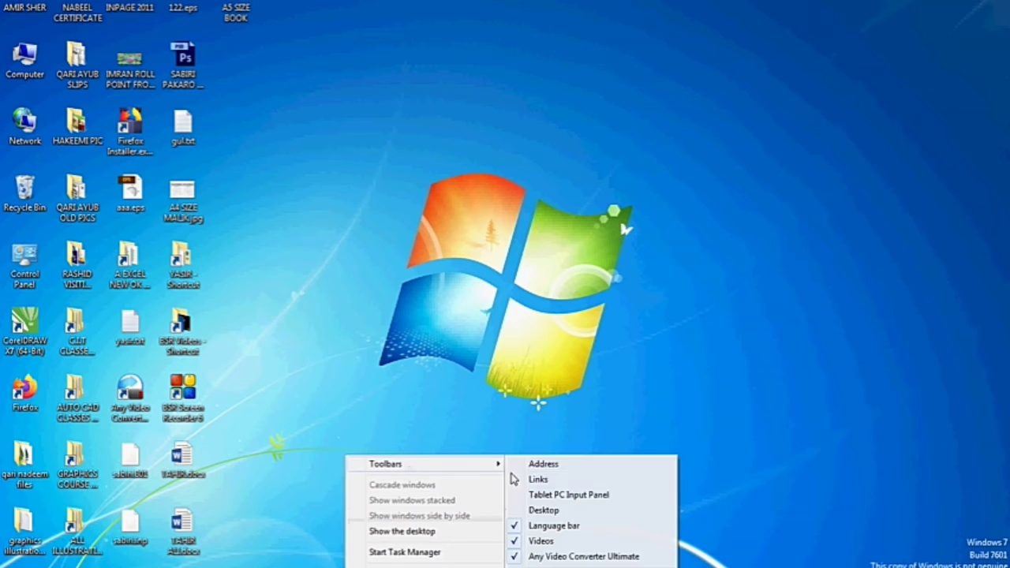
left_click(530, 545)
Step: Browse the subfolders listed by the Any Video Converter Ultimate toolbar, including Google Android
right_click(409, 564)
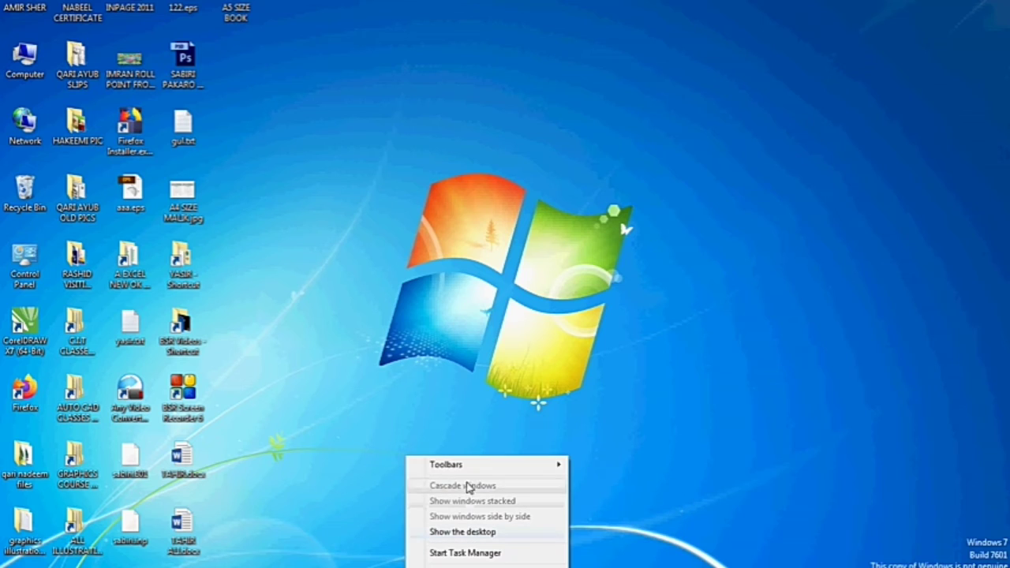
left_click(852, 472)
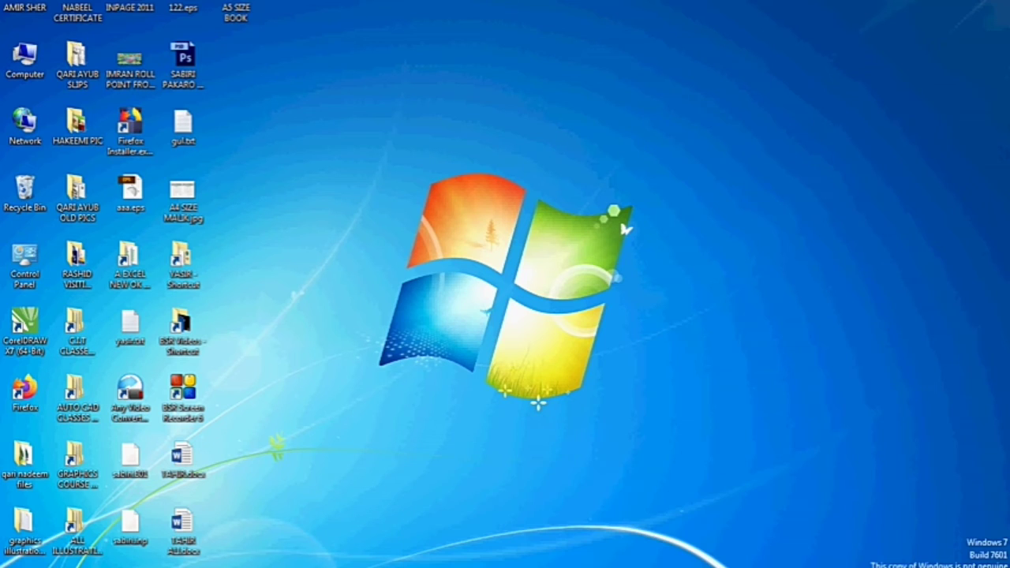
left_click(876, 567)
mouse_move(916, 537)
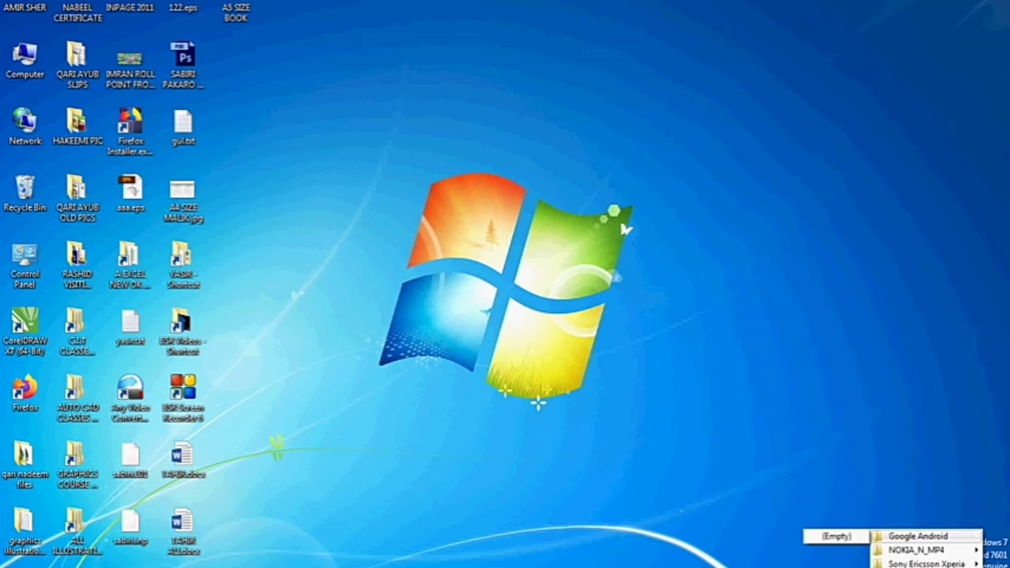
Step: Remove the Any Video Converter Ultimate toolbar from the taskbar
right_click(330, 565)
mouse_move(419, 459)
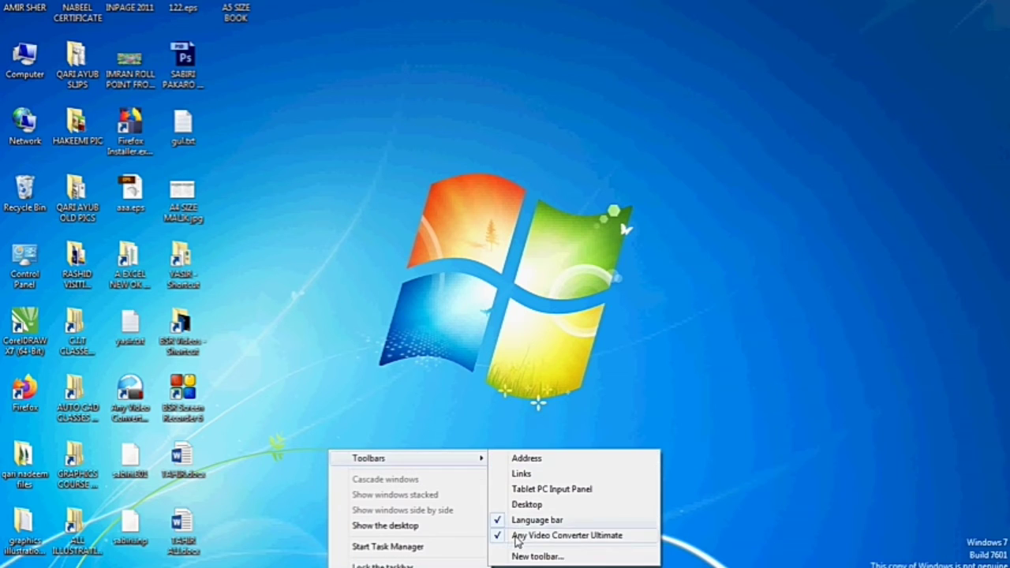
left_click(516, 536)
right_click(439, 565)
mouse_move(528, 469)
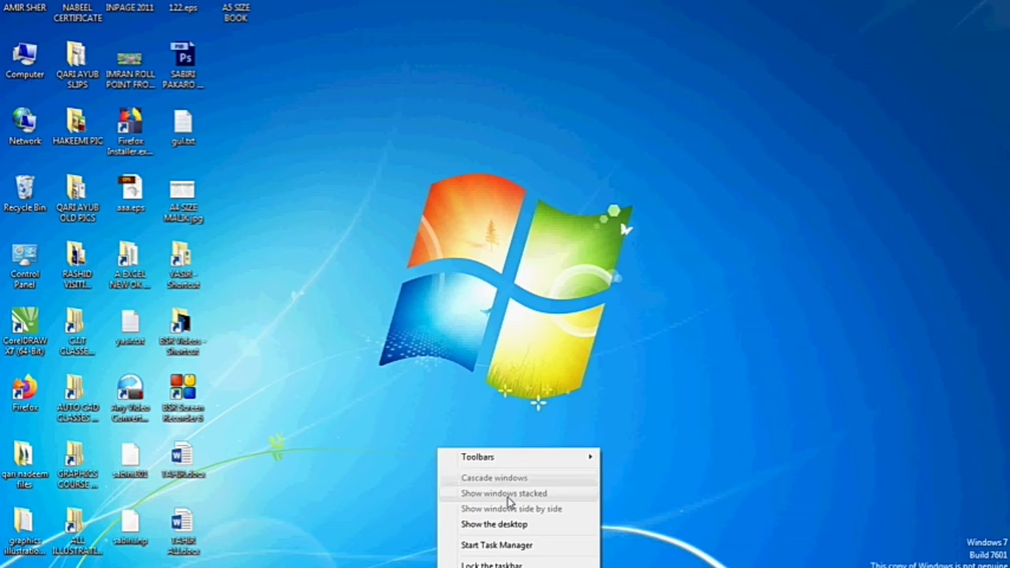
left_click(470, 321)
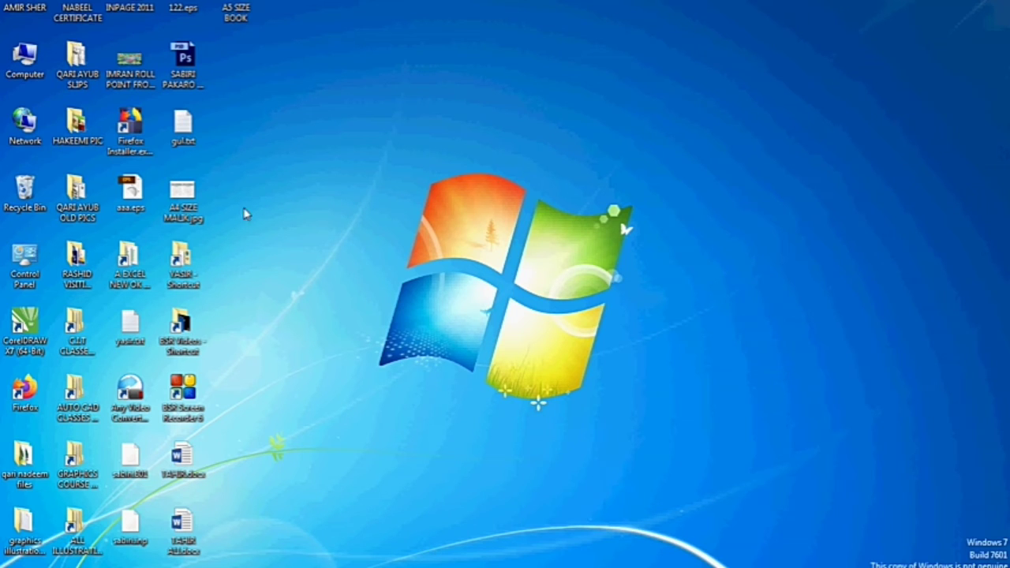
Step: Open the Computer, Network and Recycle Bin windows from the desktop
double_click(45, 75)
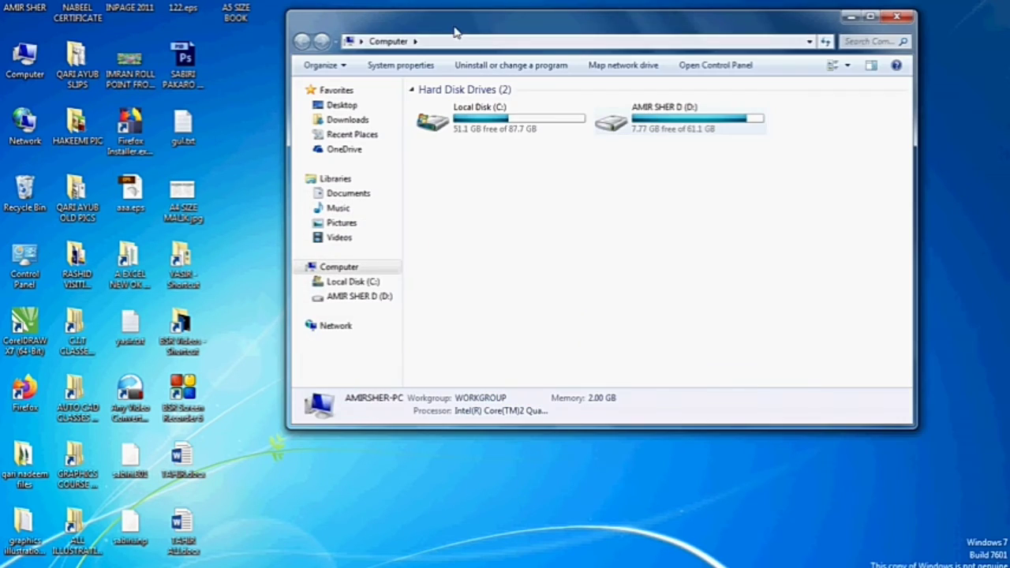
left_click_drag(455, 32, 506, 54)
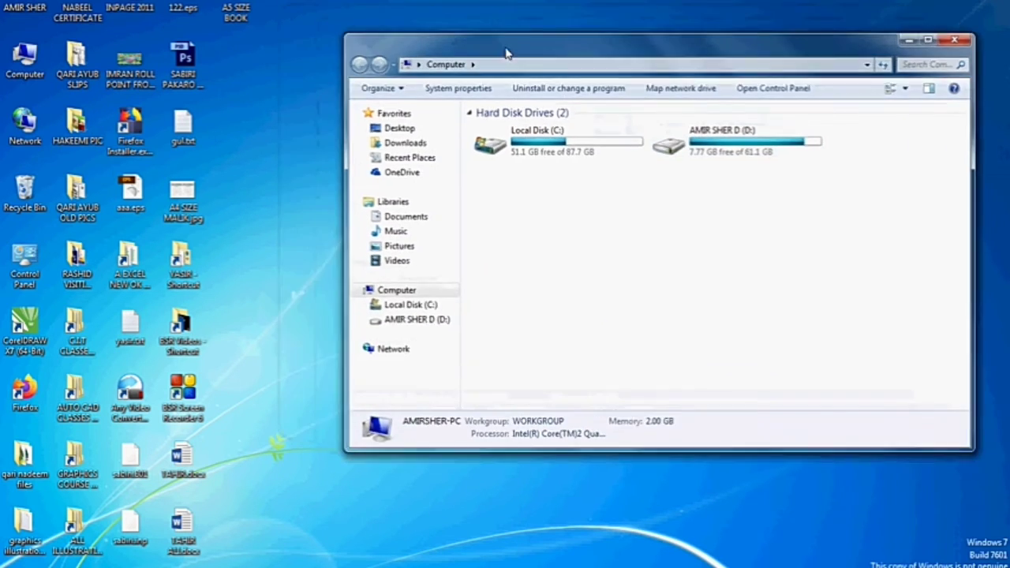
double_click(25, 125)
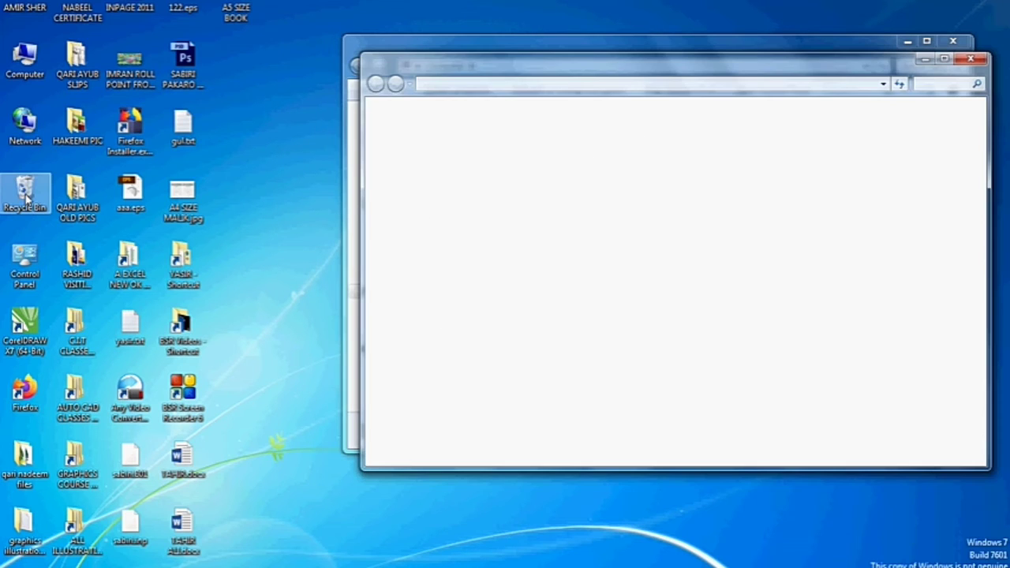
right_click(474, 562)
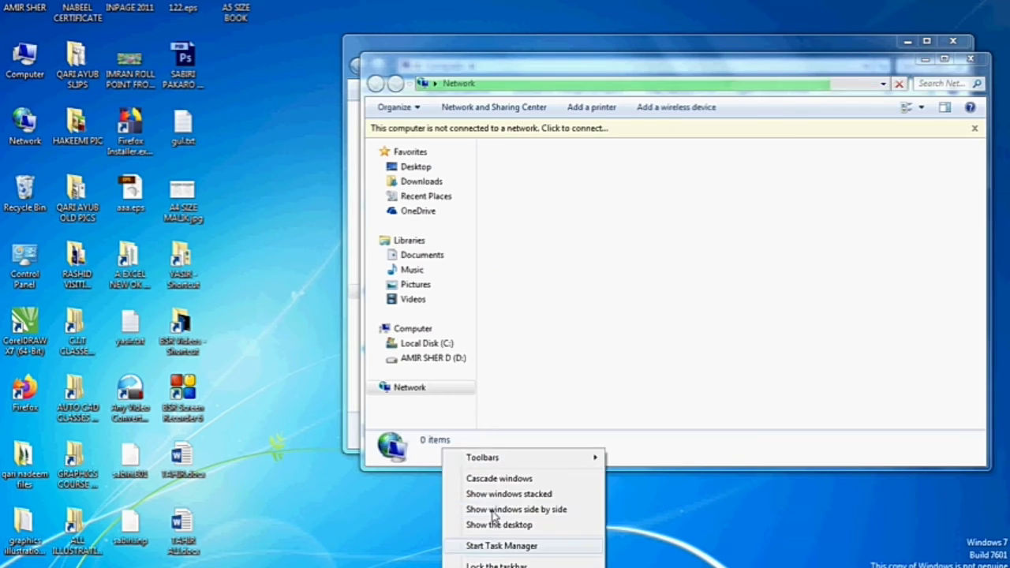
left_click(359, 491)
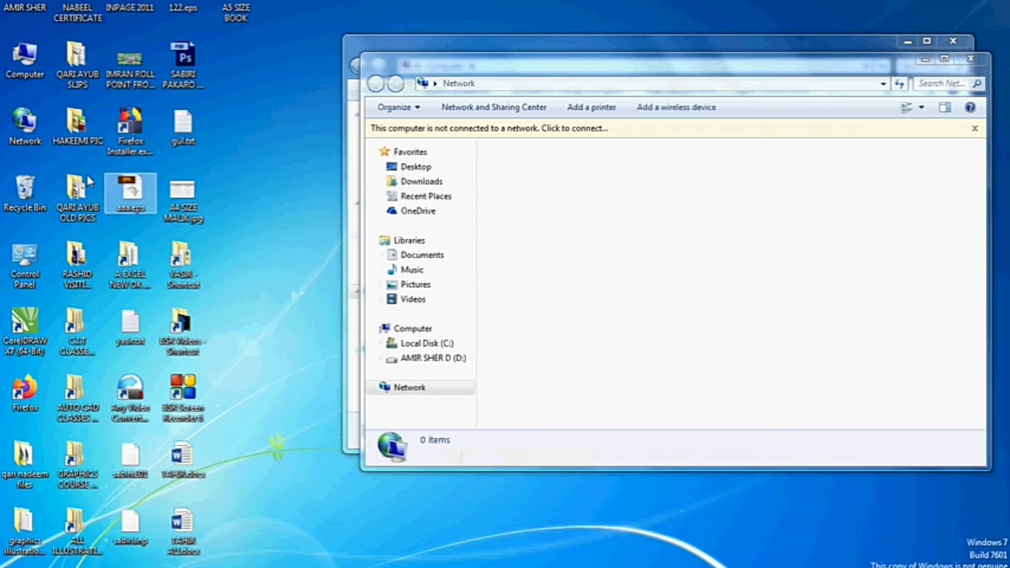
double_click(26, 194)
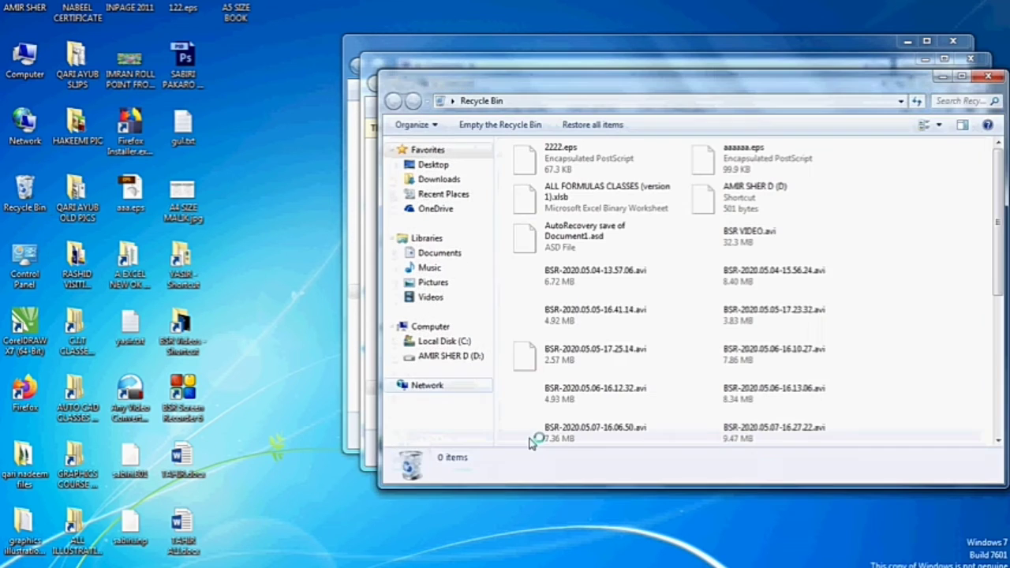
Step: Cascade the three open windows and rearrange them stacked
right_click(569, 566)
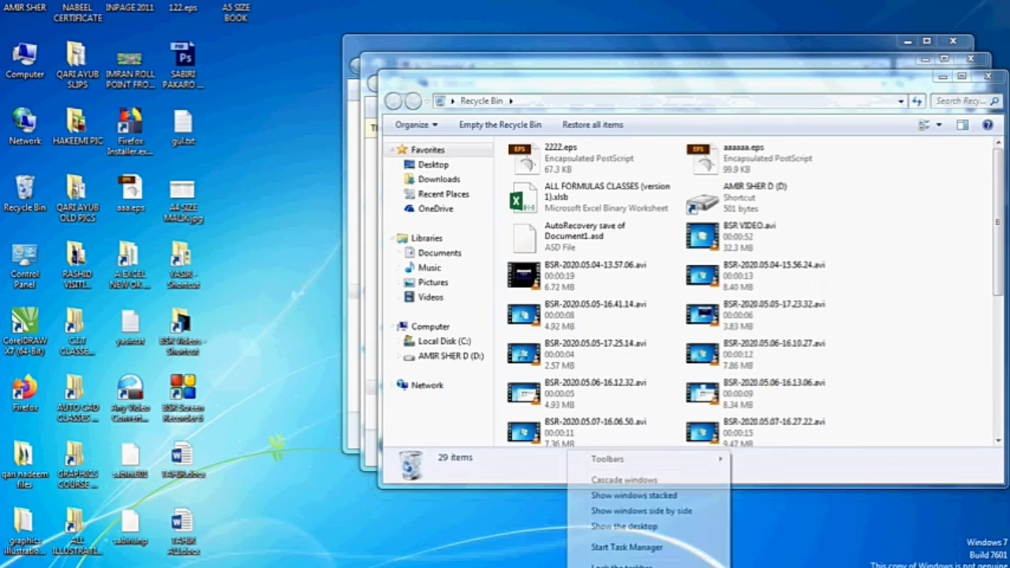
left_click(616, 482)
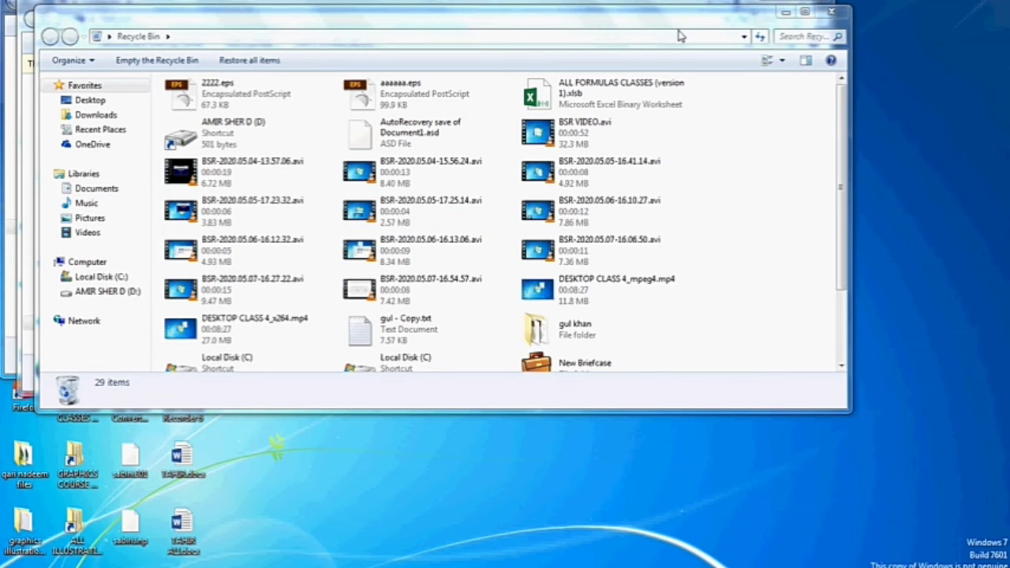
right_click(495, 560)
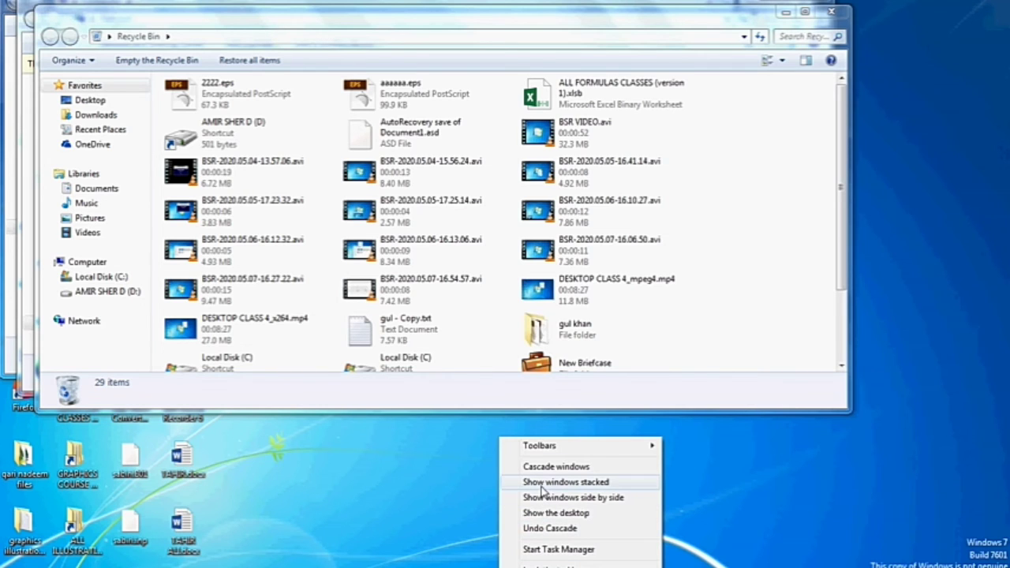
left_click(544, 484)
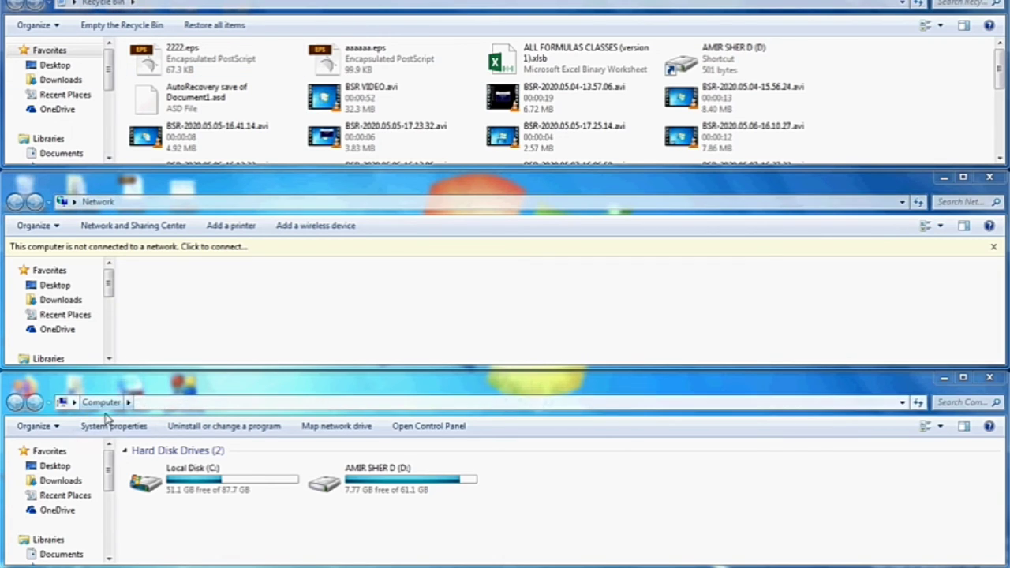
Step: Arrange the Recycle Bin, Network and Computer windows side by side and minimize them all to show the desktop
right_click(472, 567)
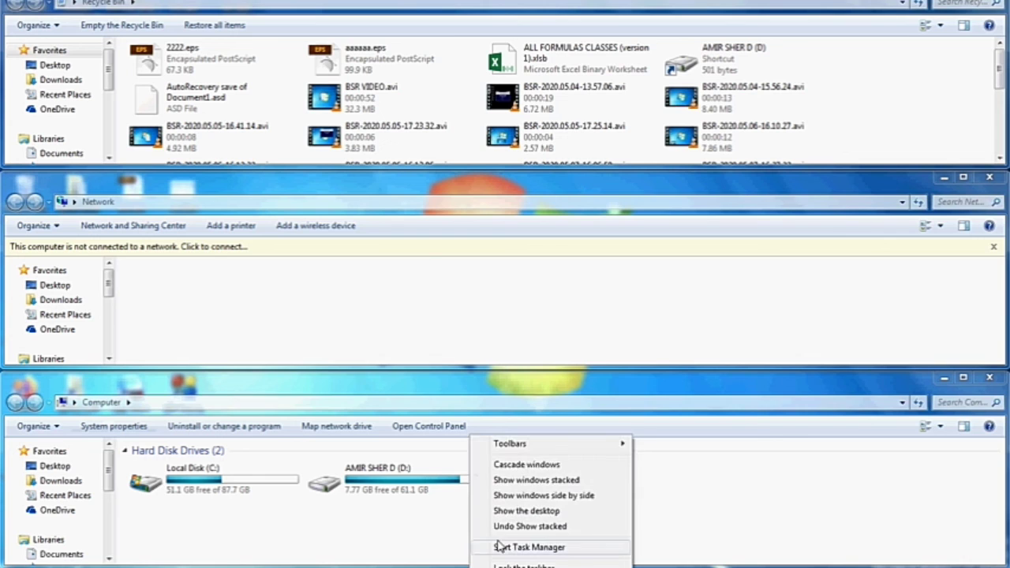
left_click(514, 499)
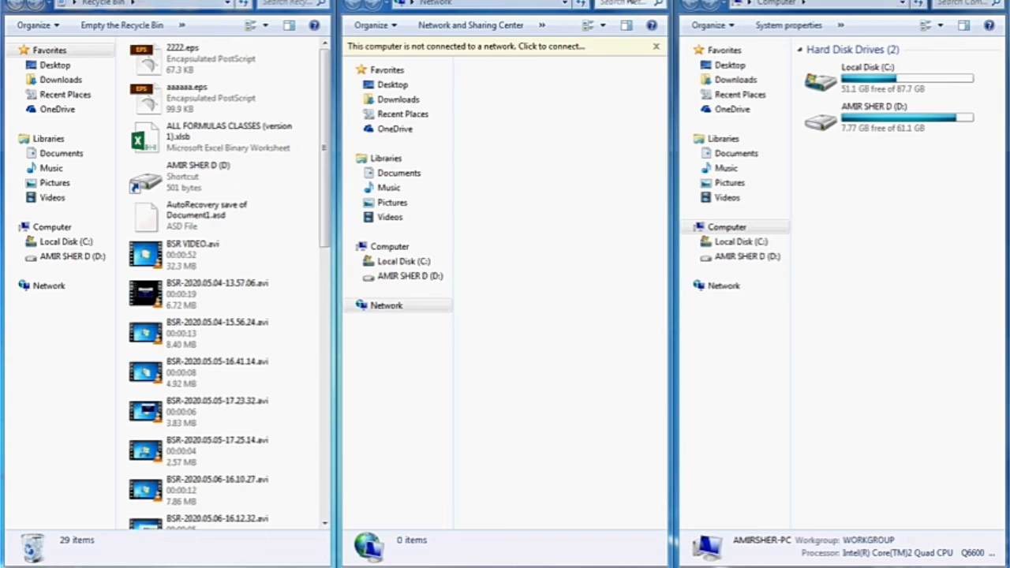
right_click(571, 565)
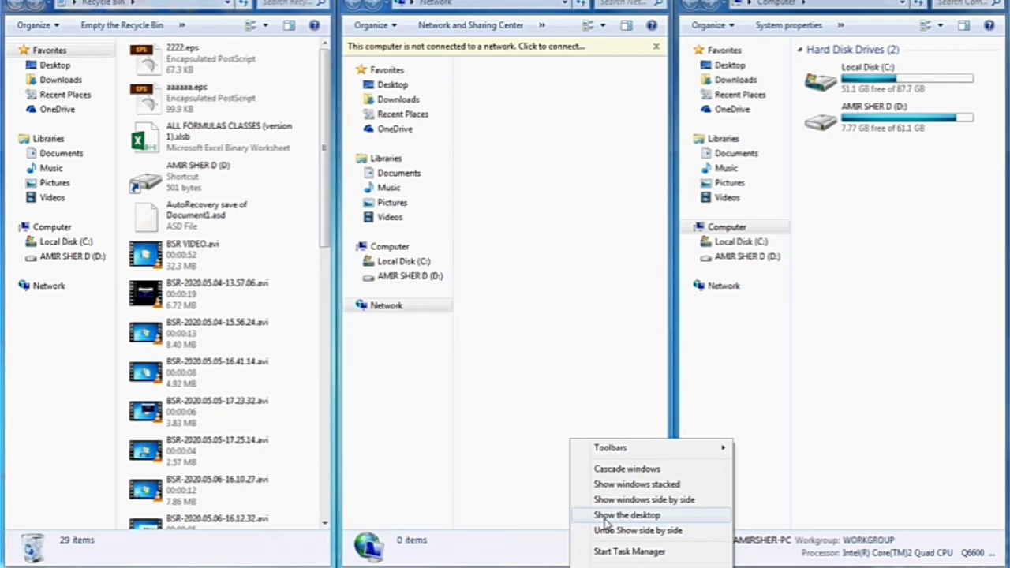
left_click(605, 517)
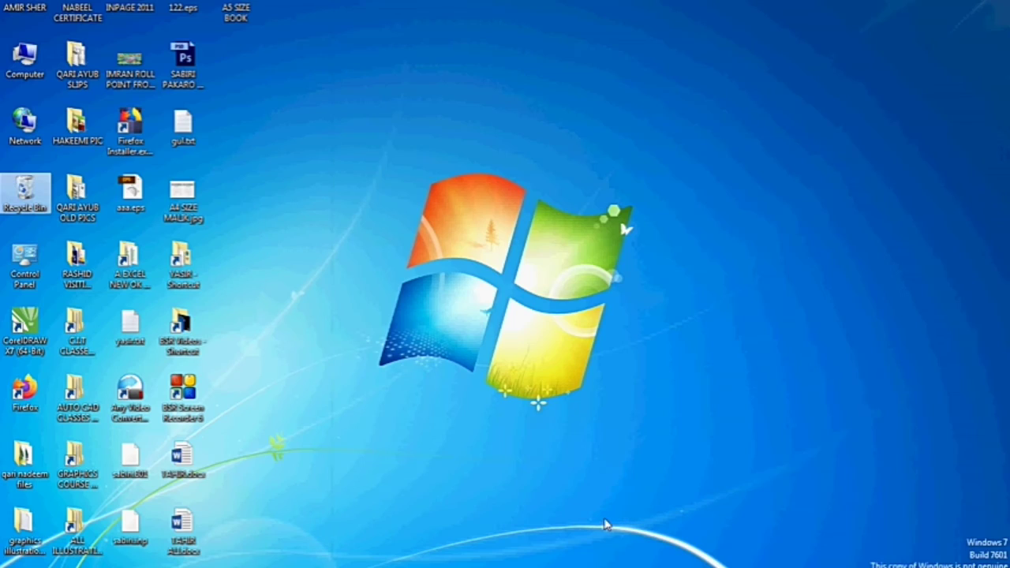
Step: Bring the open windows back from the desktop with Show open windows, and show the desktop again
right_click(519, 565)
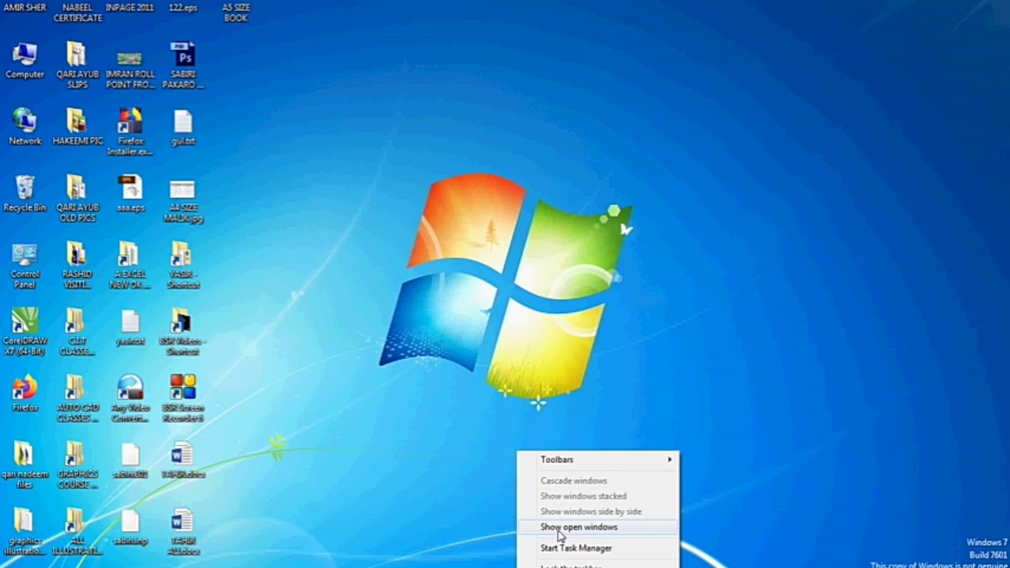
left_click(558, 528)
right_click(544, 564)
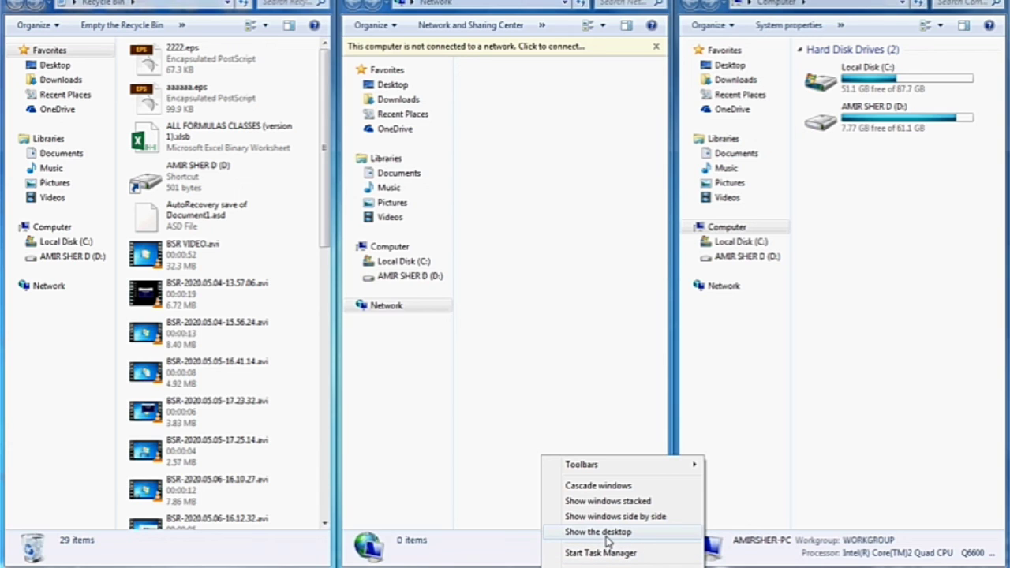
left_click(489, 432)
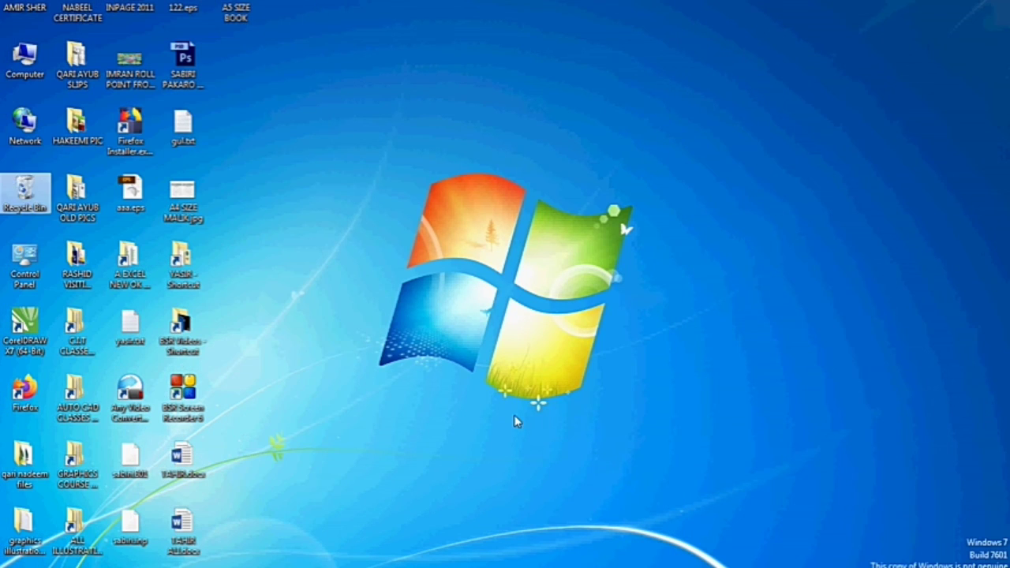
Step: Refresh the desktop several times
right_click(514, 421)
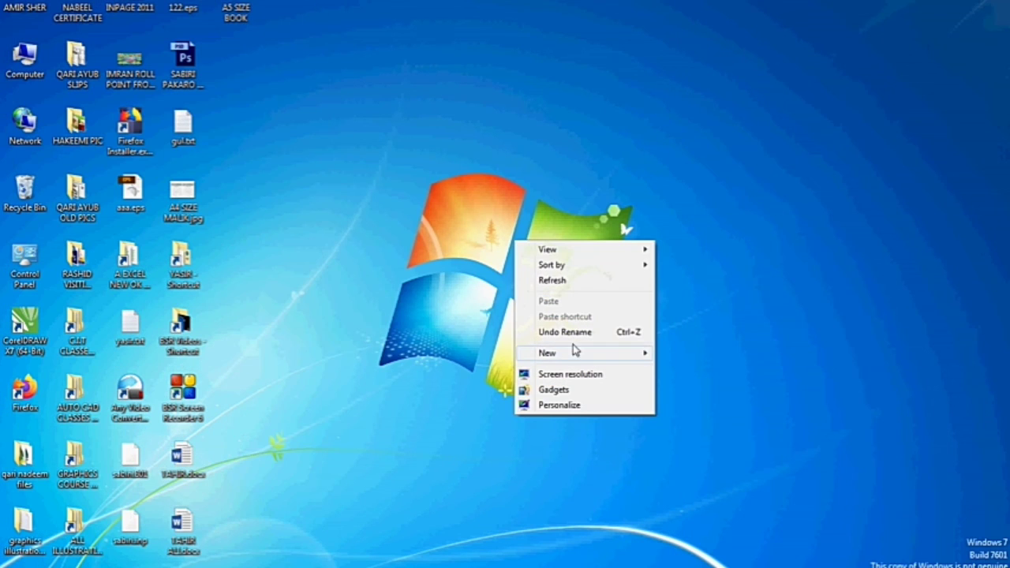
left_click(554, 286)
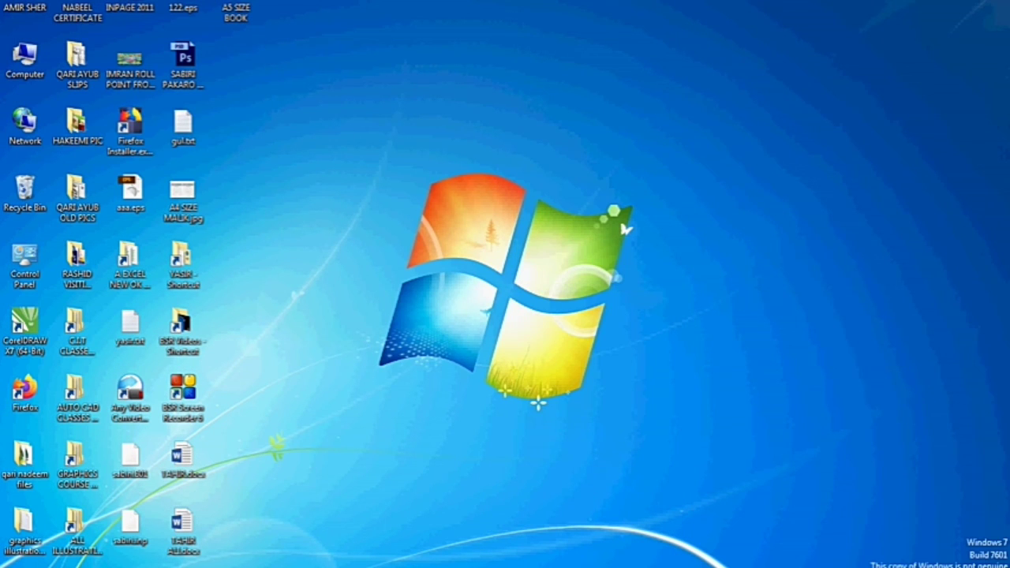
right_click(455, 565)
left_click(408, 476)
right_click(406, 475)
left_click(438, 339)
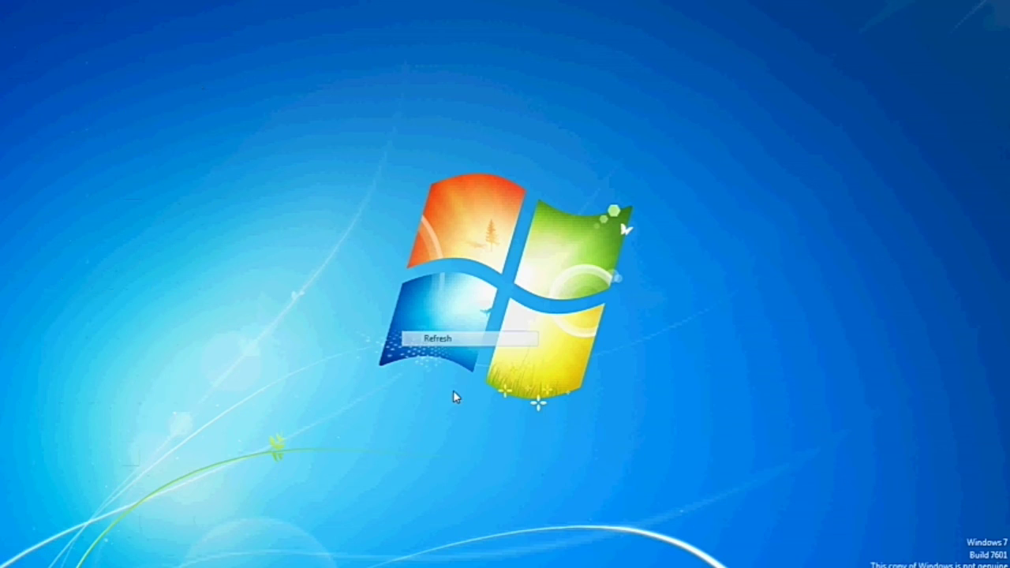
right_click(439, 473)
left_click(488, 334)
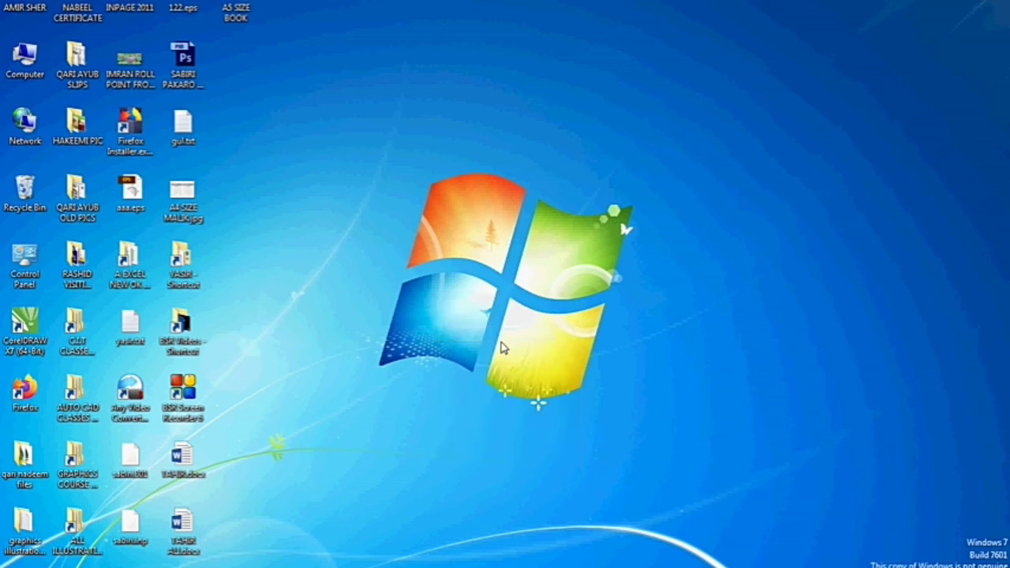